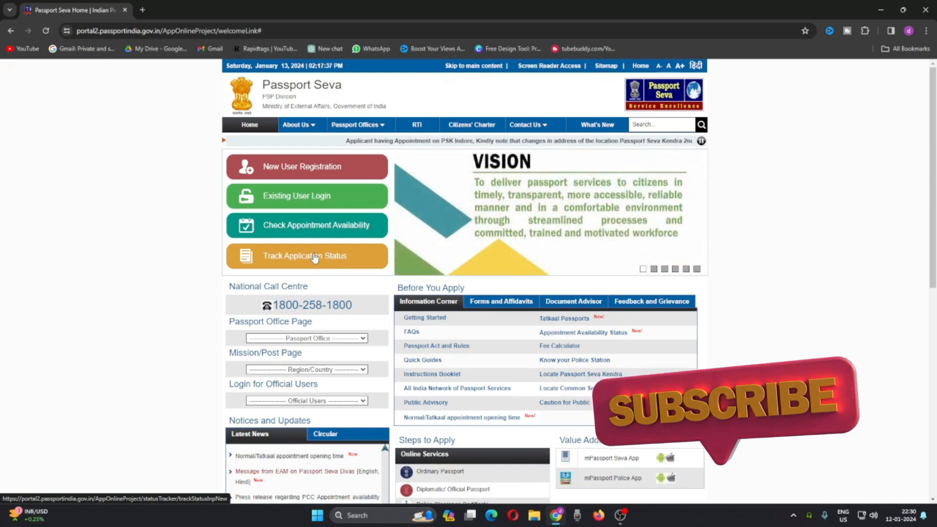
Step: Open new user registration and choose Kolkata as the passport office
left_click(293, 176)
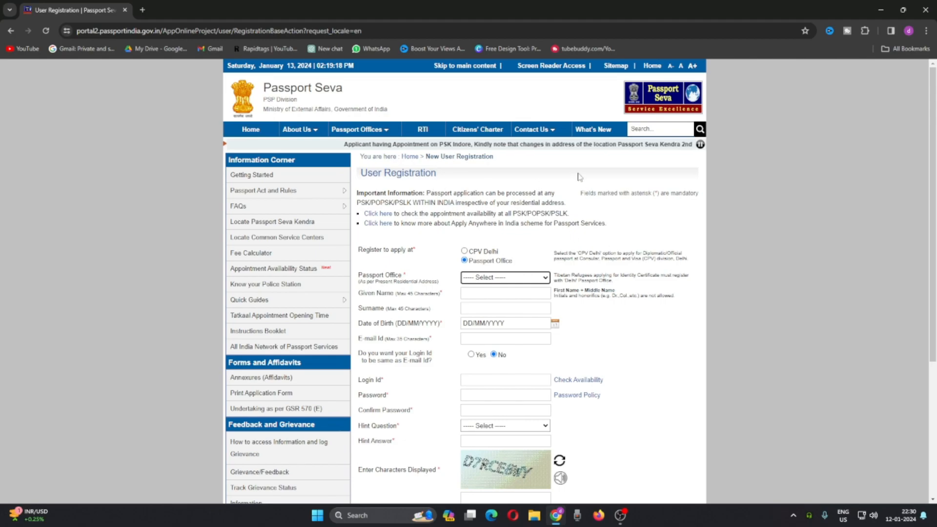
scroll(624, 209, "down", 4)
scroll(574, 253, "up", 3)
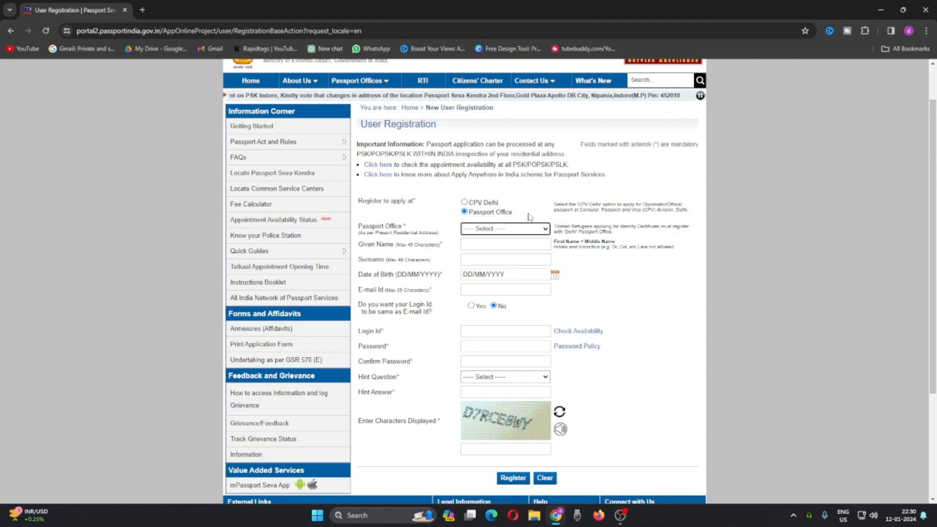
left_click(480, 229)
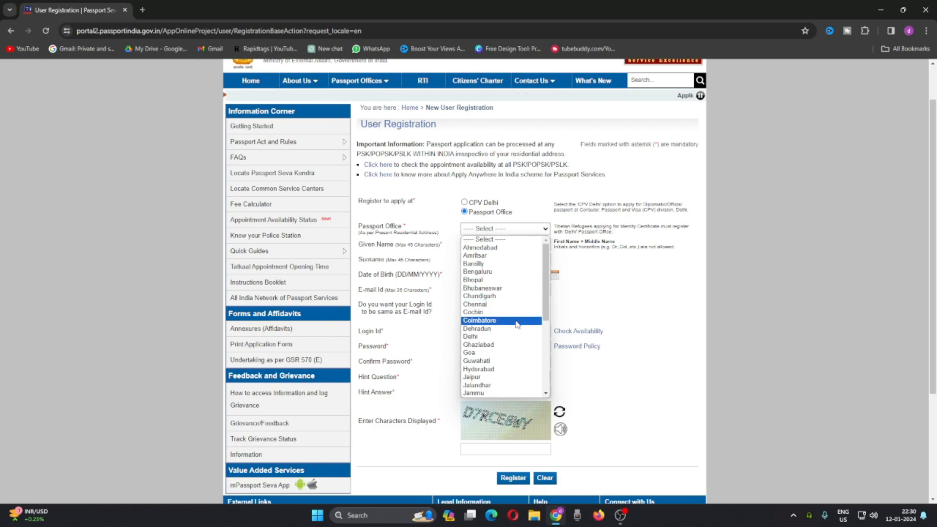
scroll(517, 337, "down", 3)
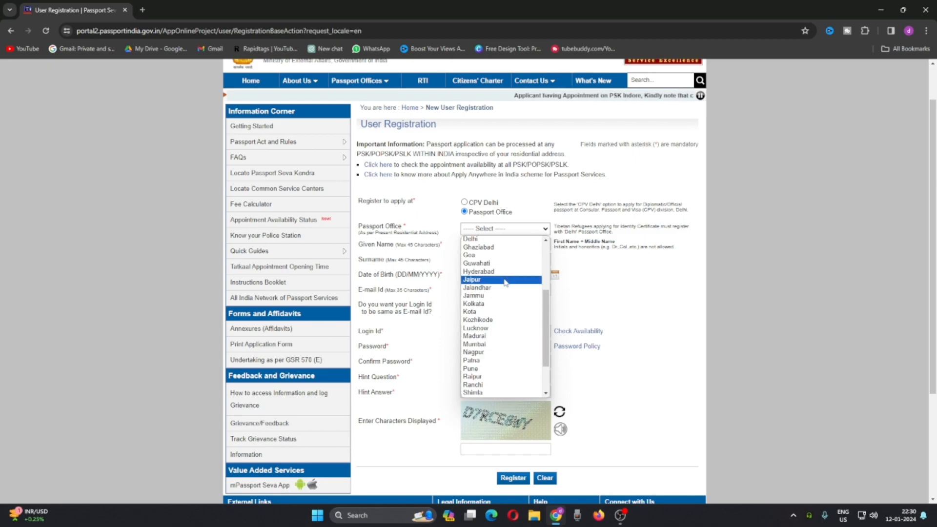
left_click(502, 305)
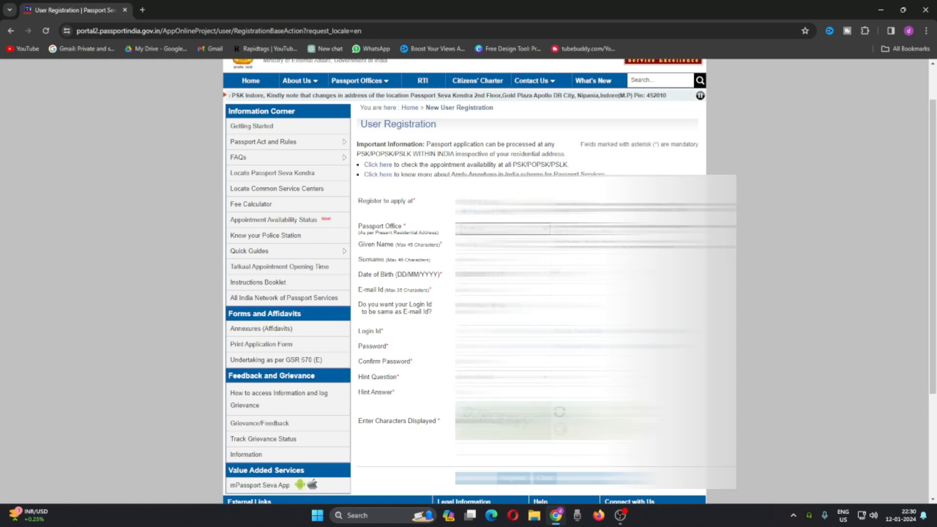
Step: Fill in the given name, surname, date of birth and e-mail, and choose No for using the e-mail as Login Id
left_click(508, 245)
left_click(514, 265)
left_click(511, 260)
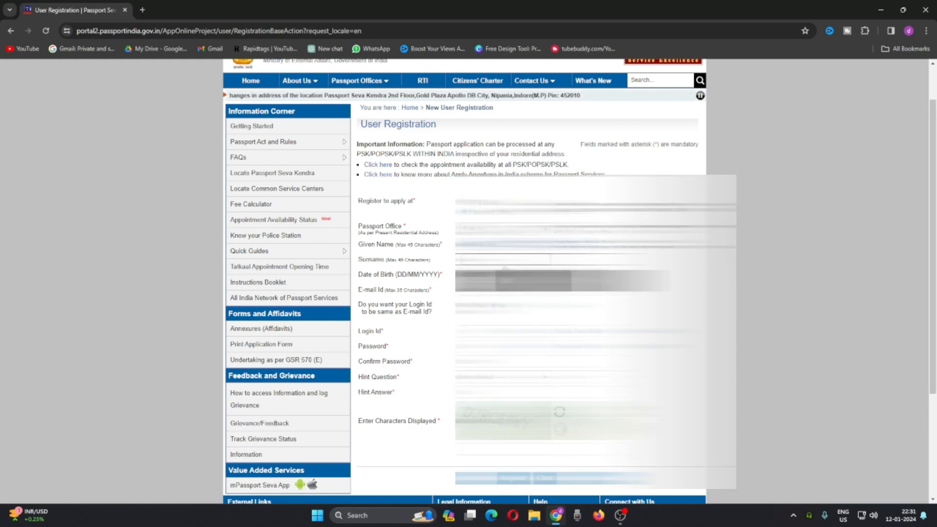
left_click(518, 280)
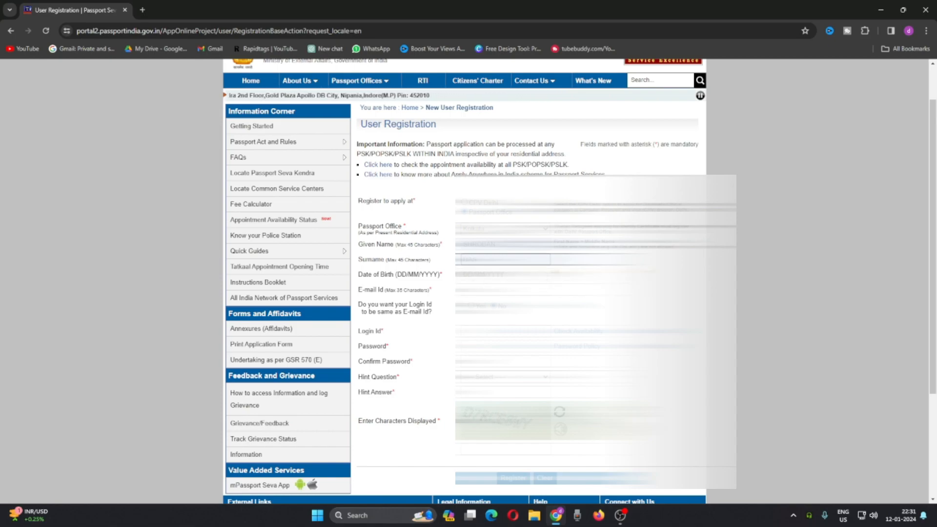
left_click(498, 275)
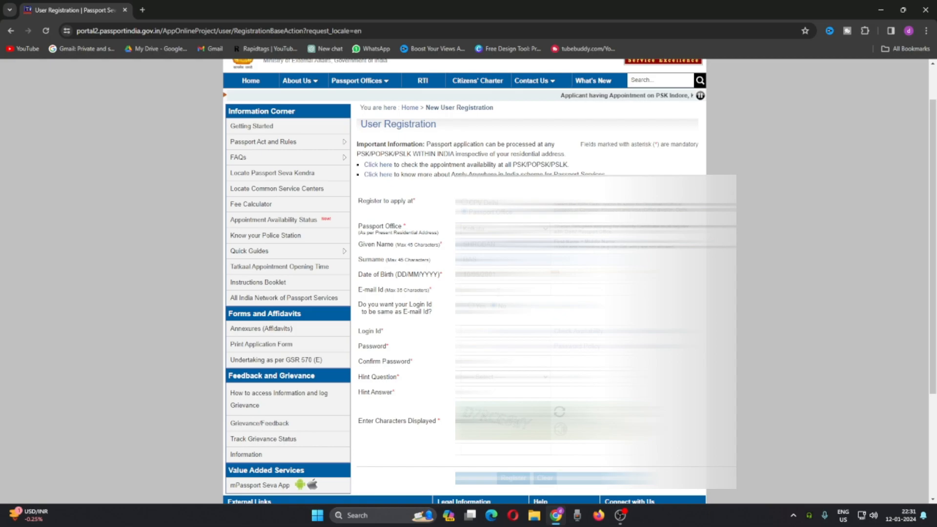
left_click(501, 291)
left_click(498, 309)
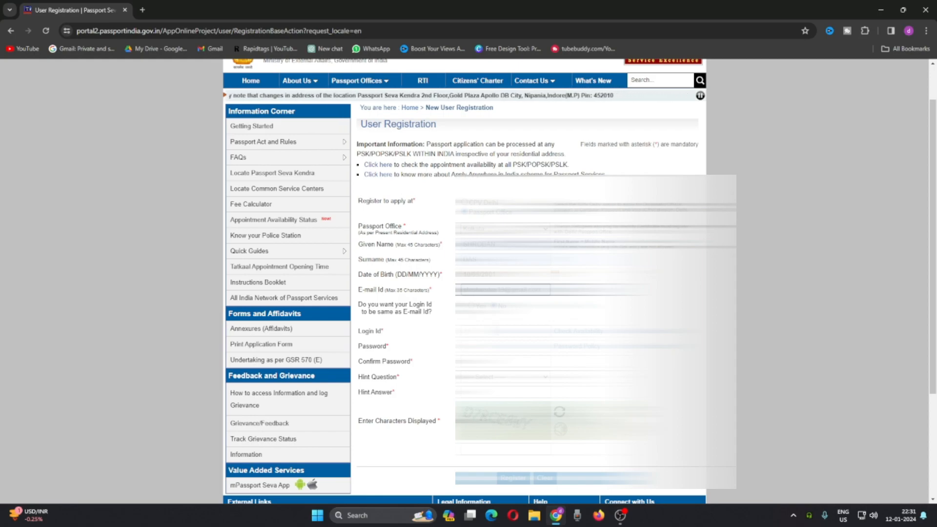
Step: Enter the login ID and account password in the registration form, and confirm the password
left_click(494, 331)
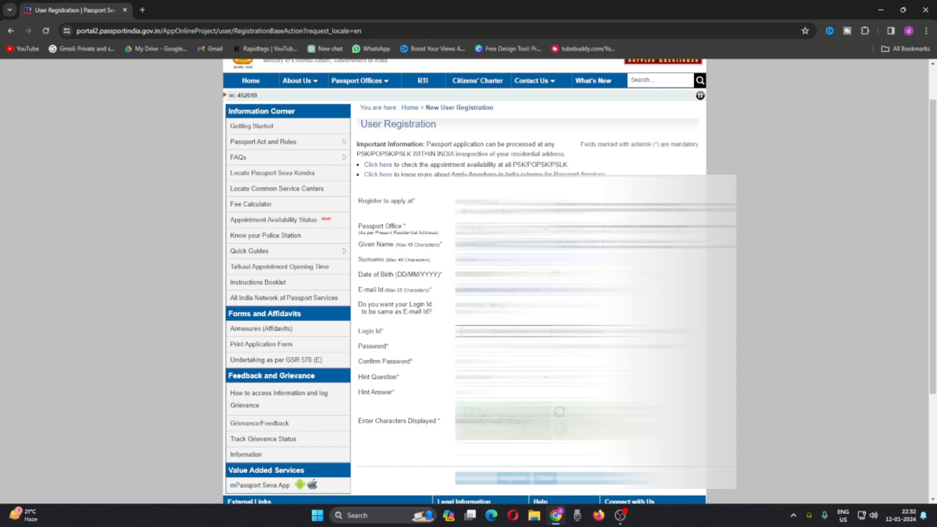
left_click(497, 347)
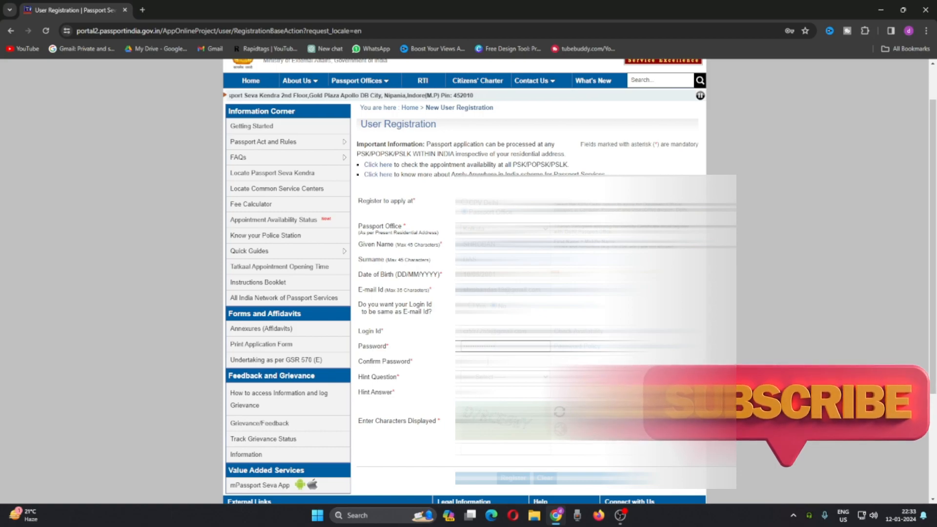
left_click(488, 362)
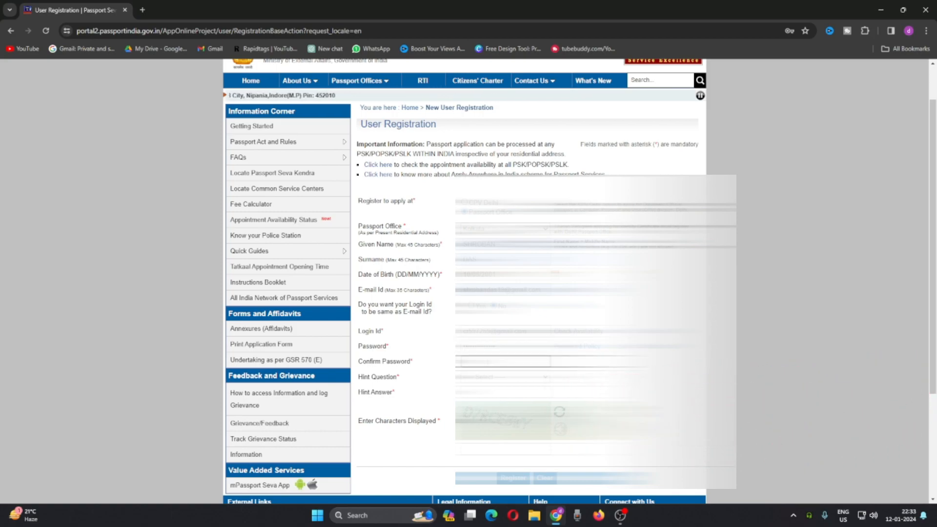
Step: Choose a hint question, enter the hint answer and the displayed verification characters, and submit the registration without saving the password in the browser
scroll(469, 293, "down", 1)
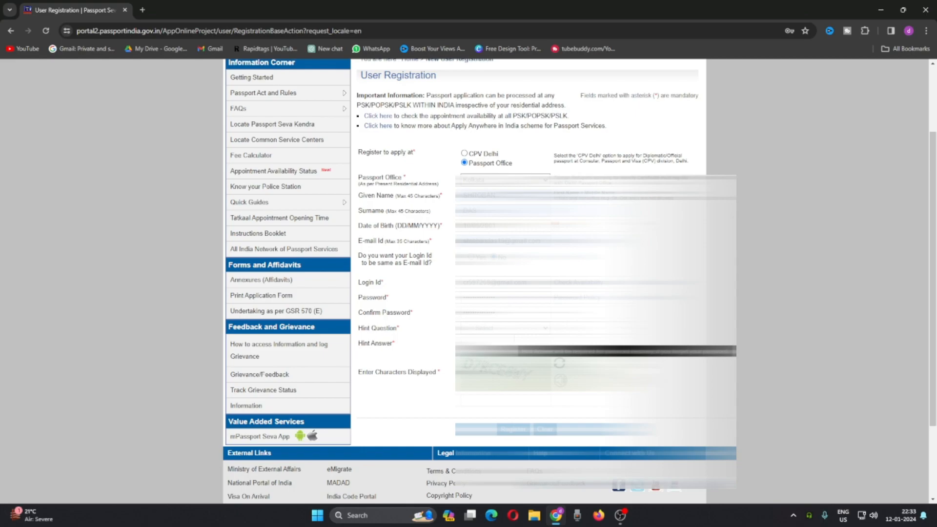
left_click(486, 328)
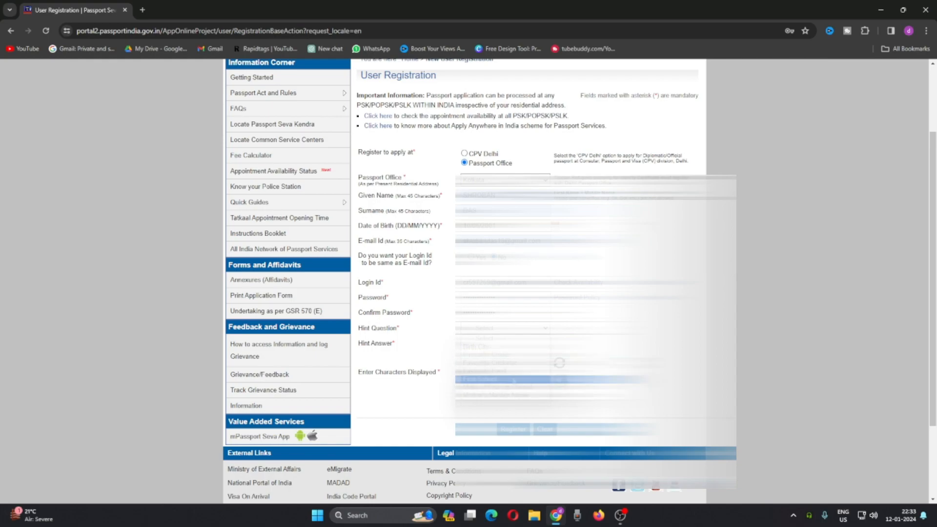
left_click(512, 372)
left_click(505, 343)
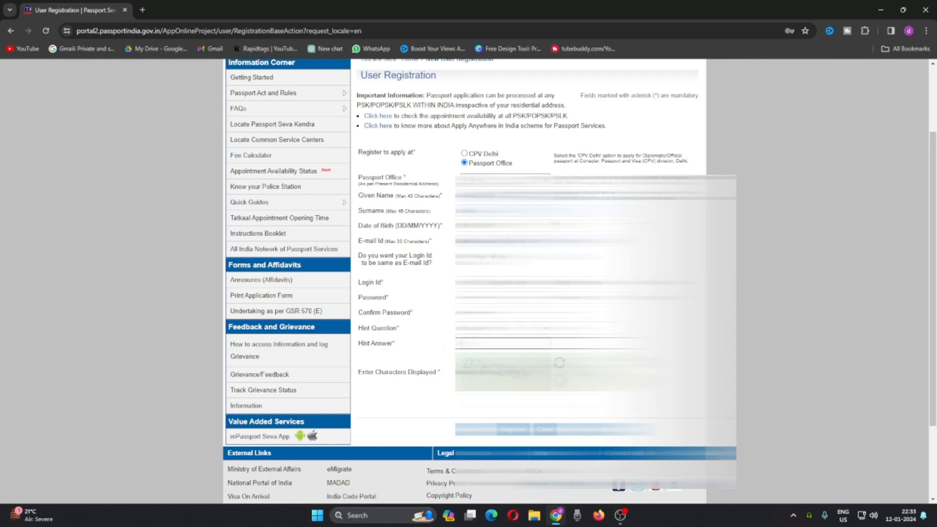
left_click(505, 403)
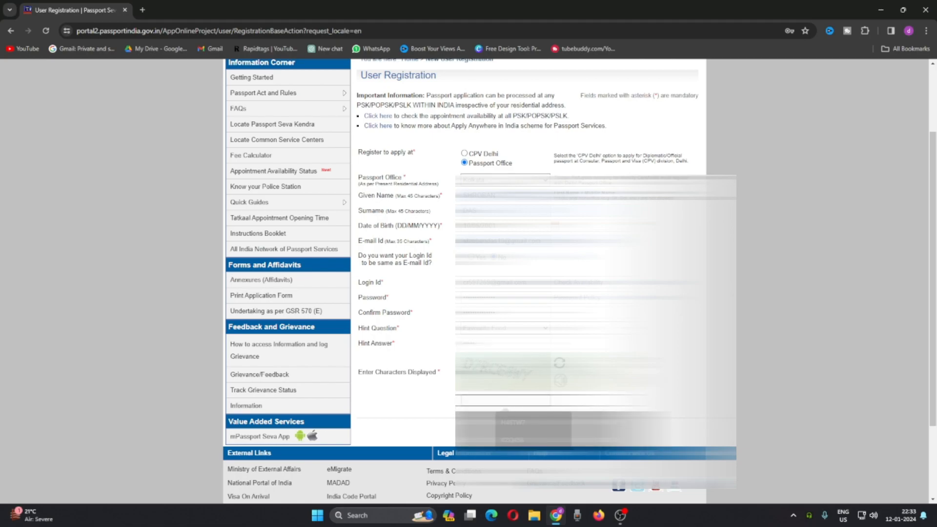
type("D7RC")
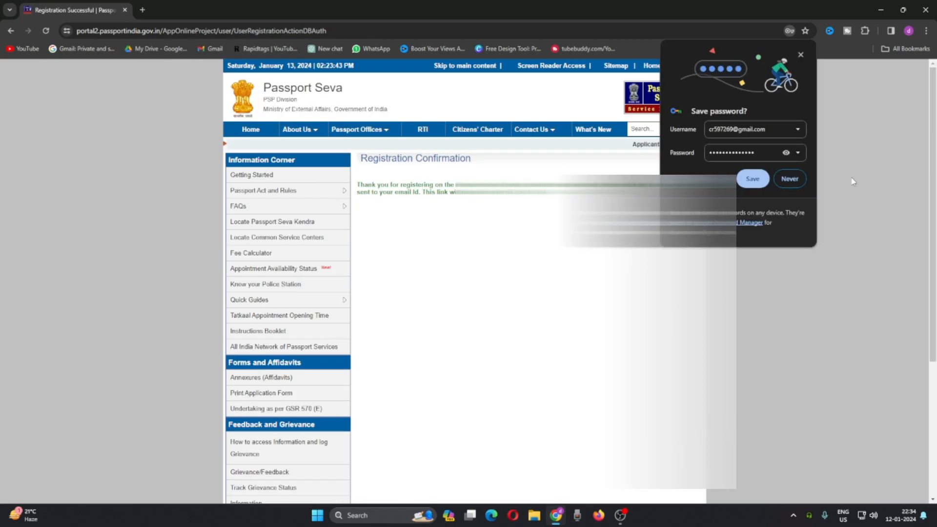
left_click(790, 179)
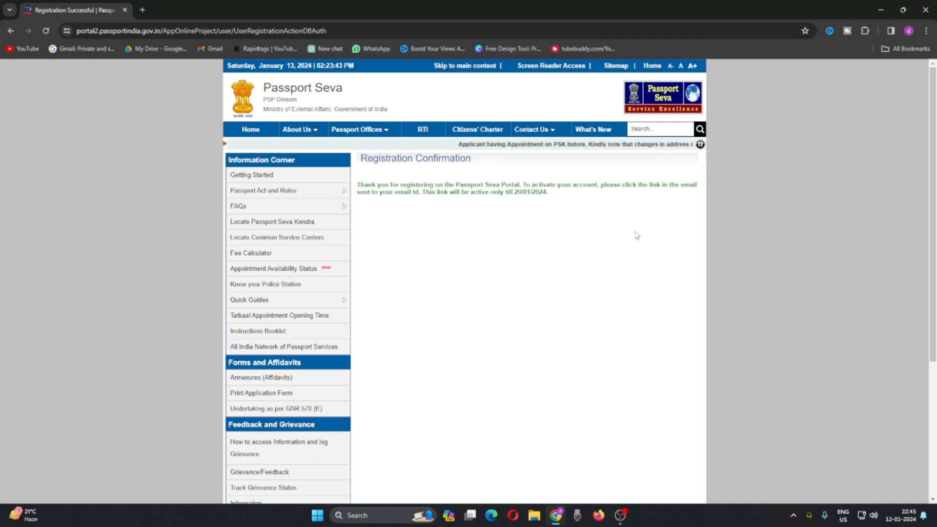
Step: Return to the home page, dismiss the advisory, and submit the account's login ID in the existing user login
left_click(256, 132)
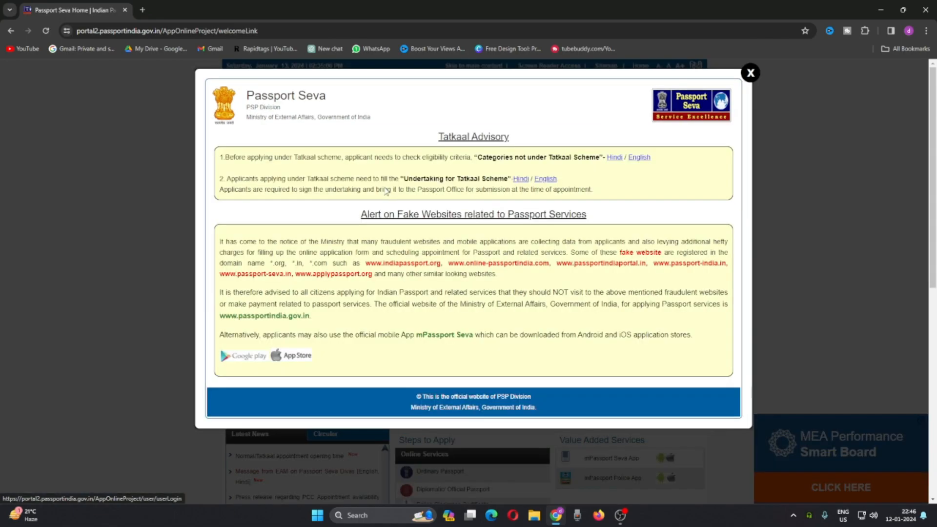
left_click(751, 73)
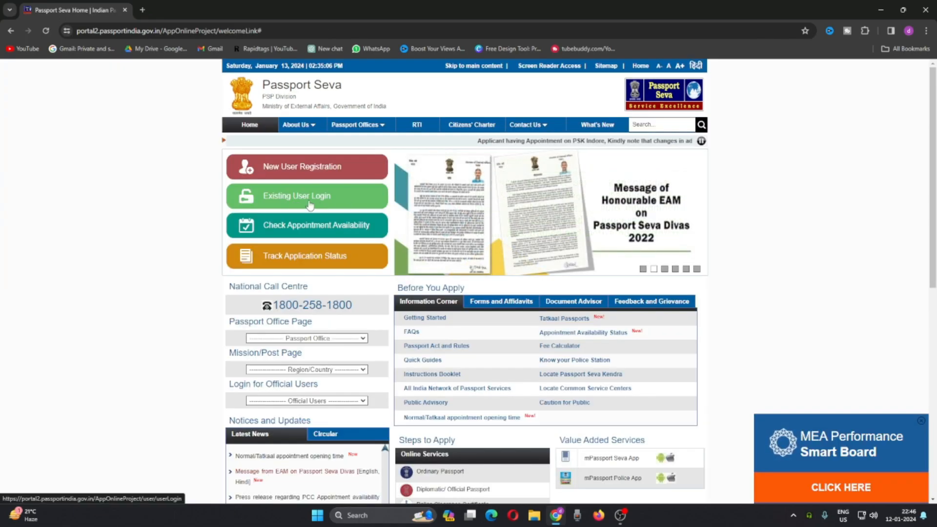
left_click(291, 202)
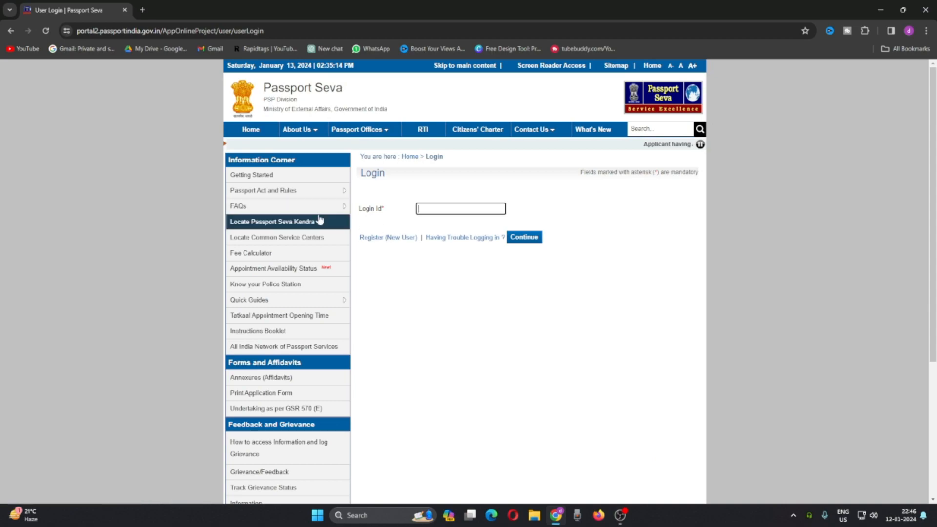
left_click(453, 210)
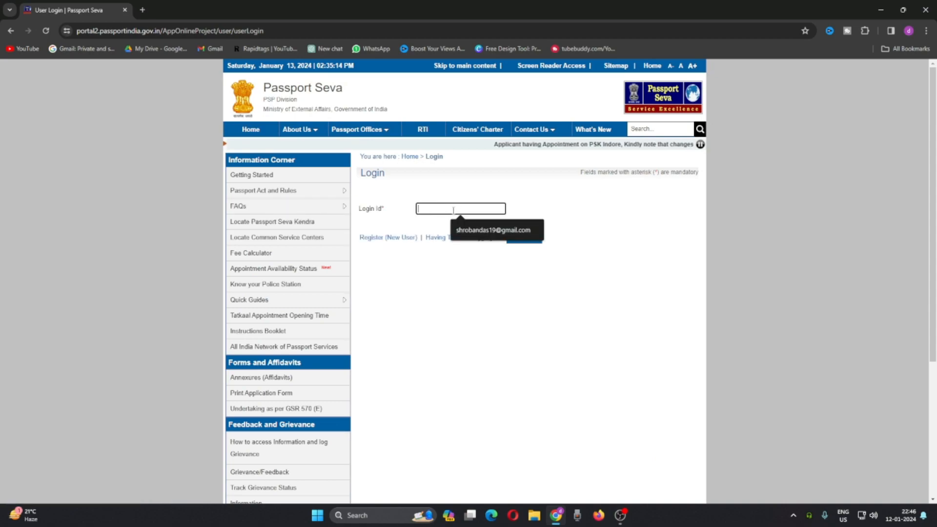
left_click(493, 230)
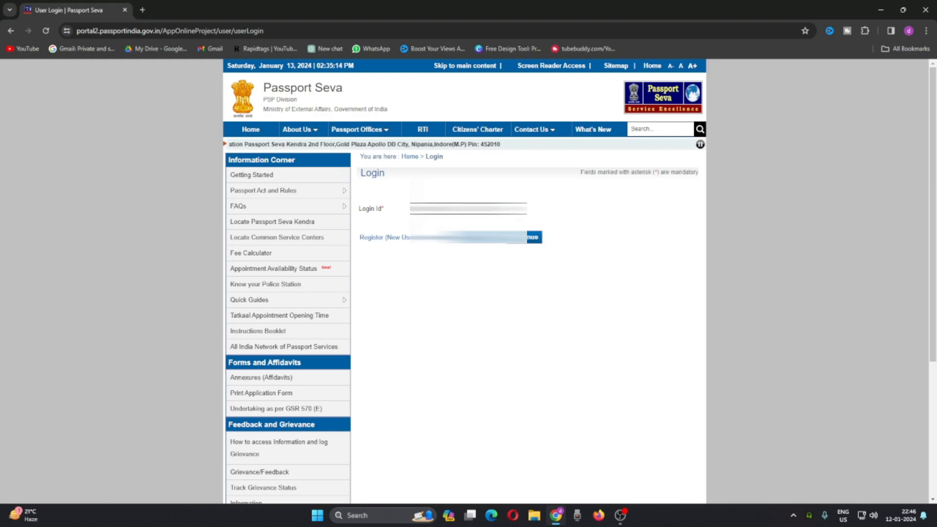
left_click(533, 237)
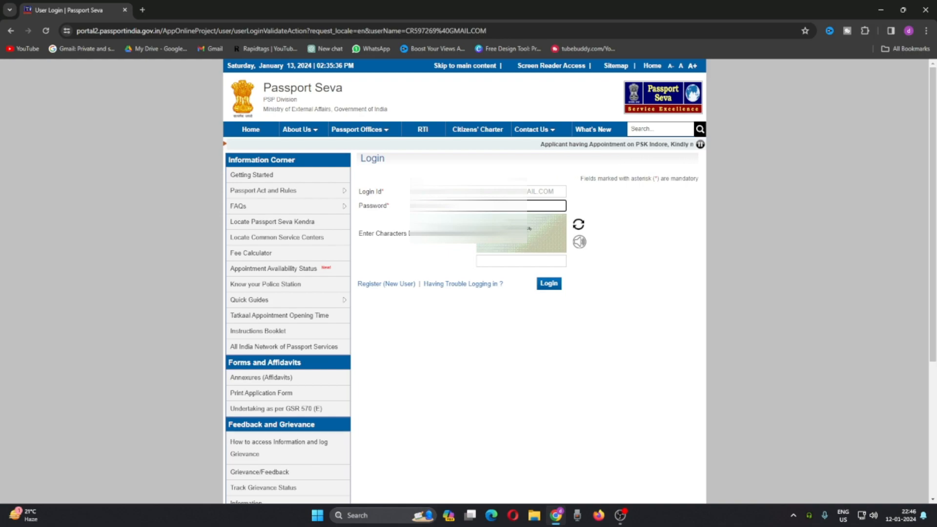
Step: Enter the account password and the displayed verification characters, and log in
left_click(501, 262)
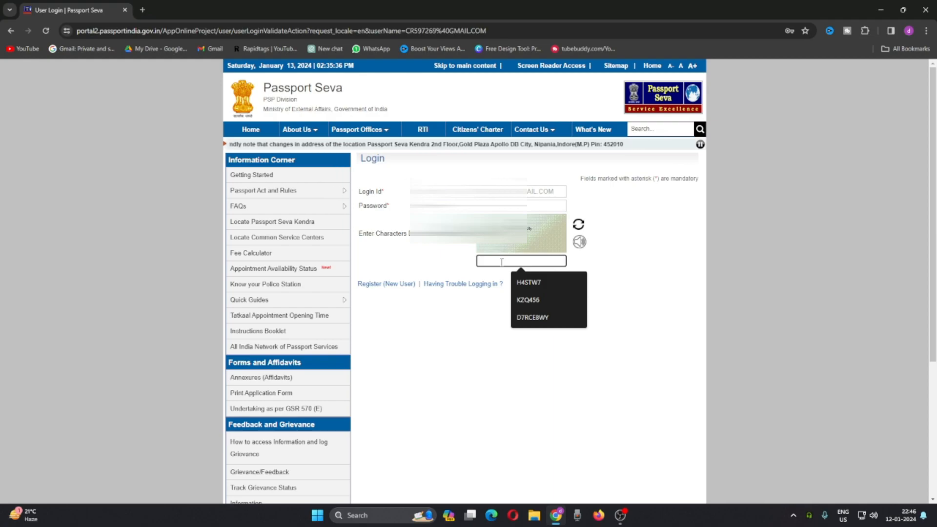
type("UVMAT")
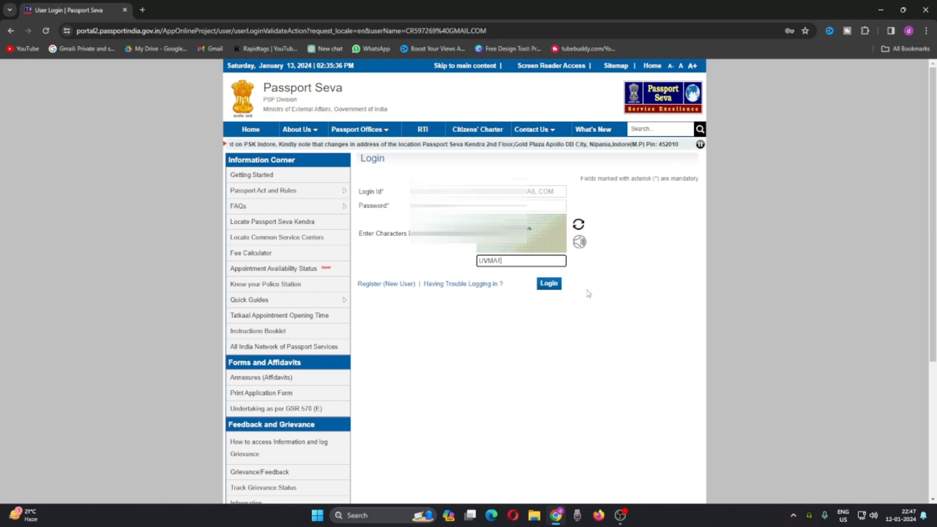
left_click(550, 283)
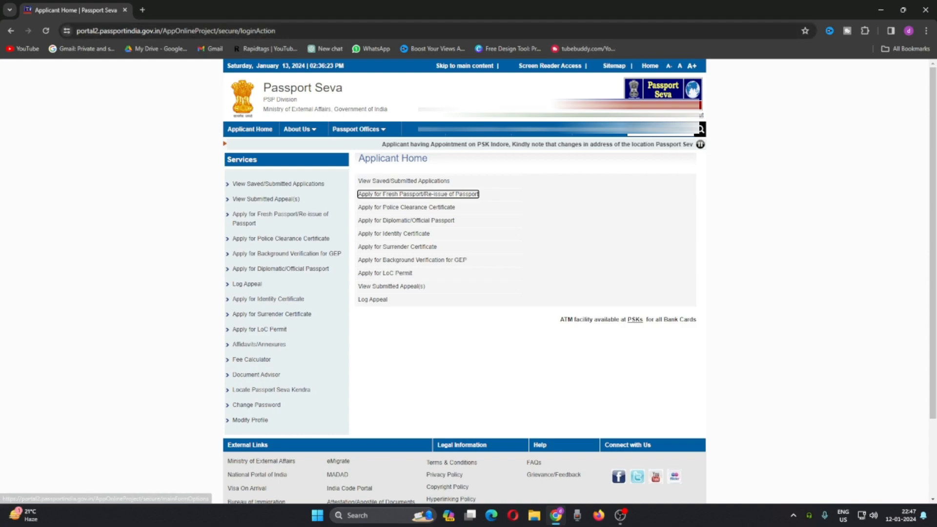
Step: Open the application form for a fresh passport or re-issue of passport
left_click(600, 114)
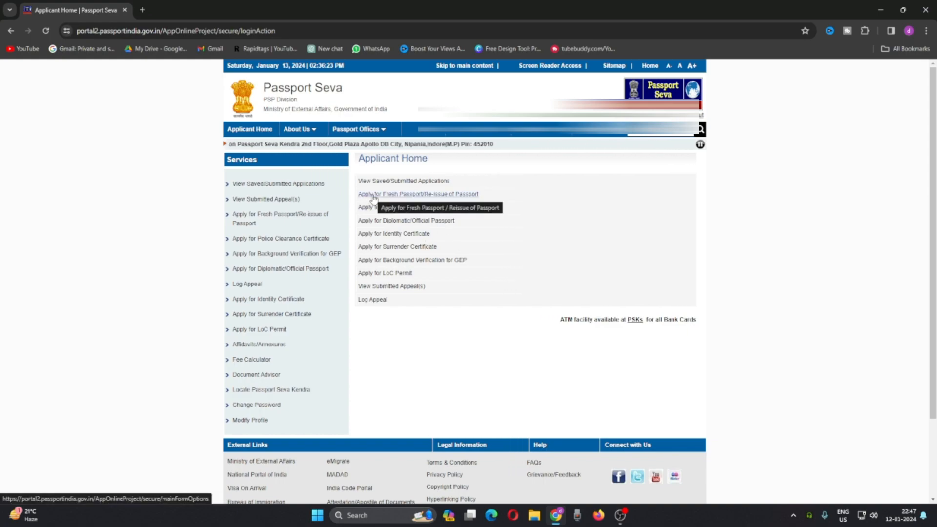
left_click(438, 198)
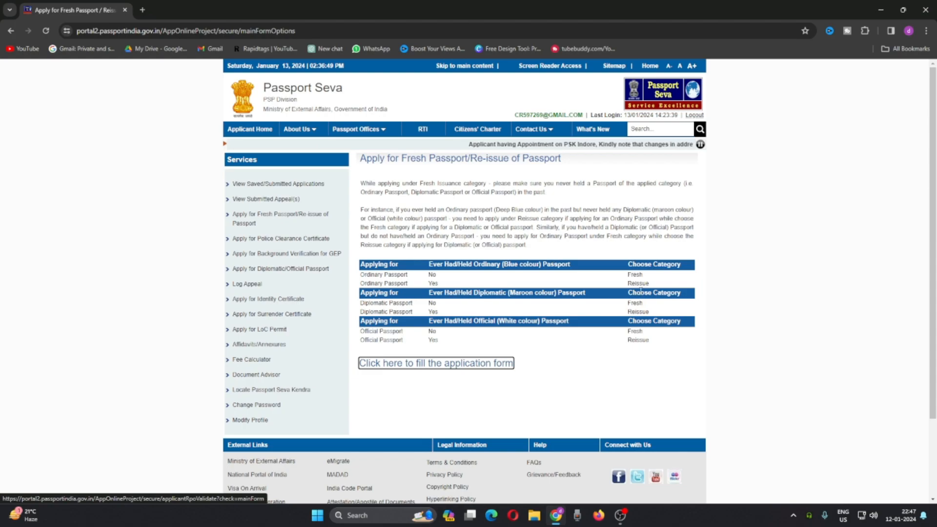
scroll(414, 331, "down", 1)
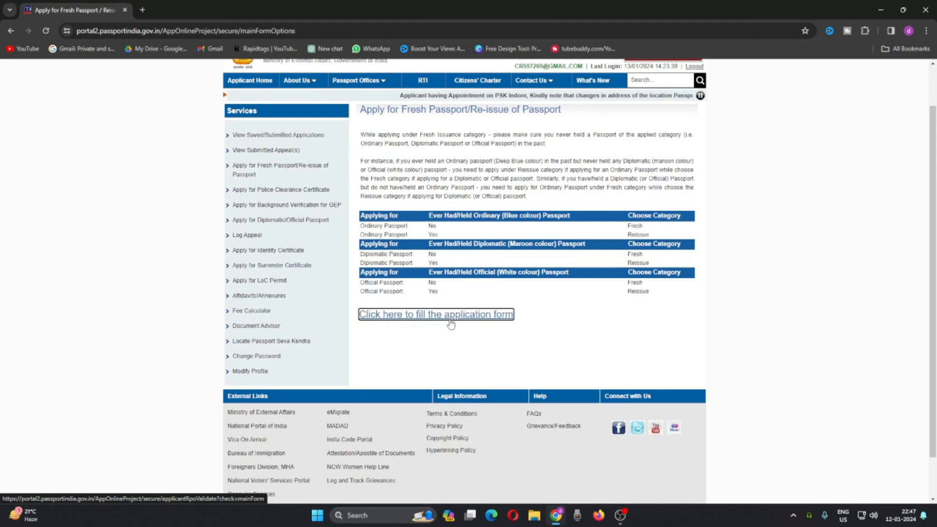
left_click(390, 318)
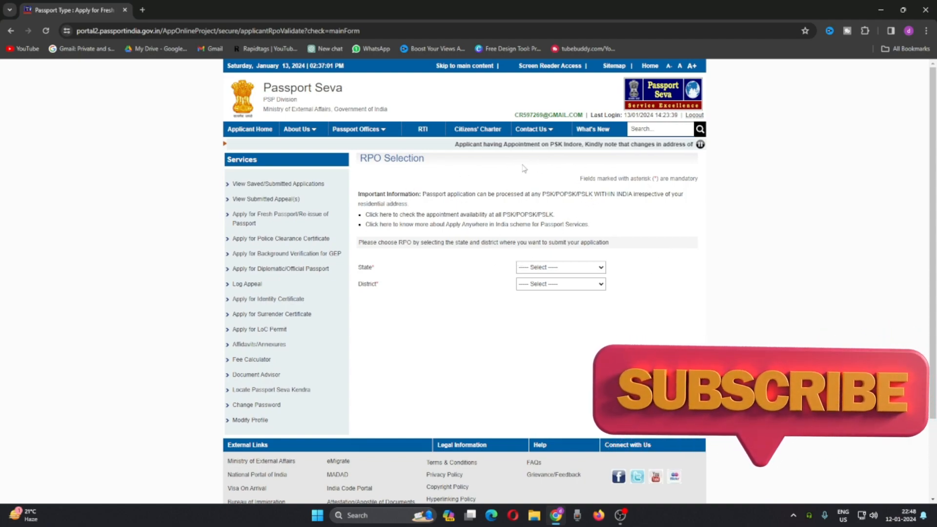
Step: Select West Bengal as the state and Chandannagar as the district for submitting the application
left_click(561, 267)
scroll(556, 352, "down", 5)
left_click(542, 418)
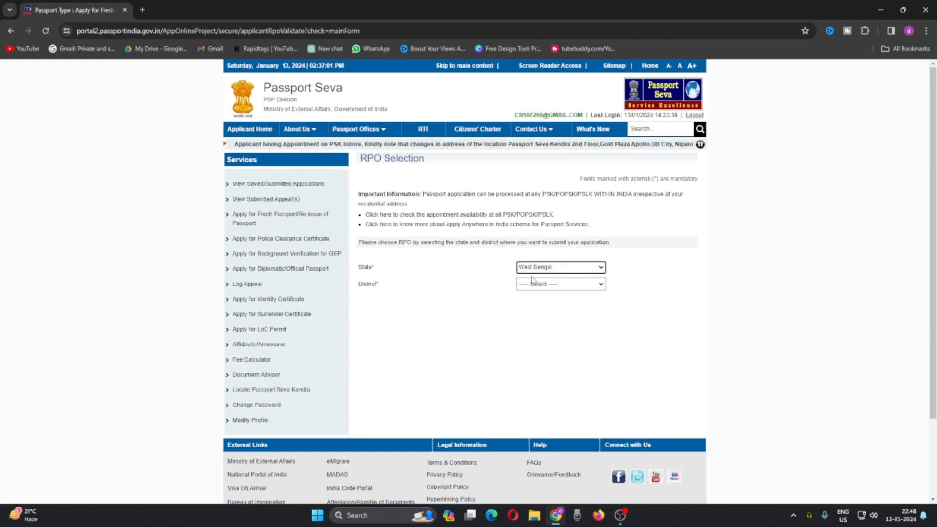
left_click(559, 284)
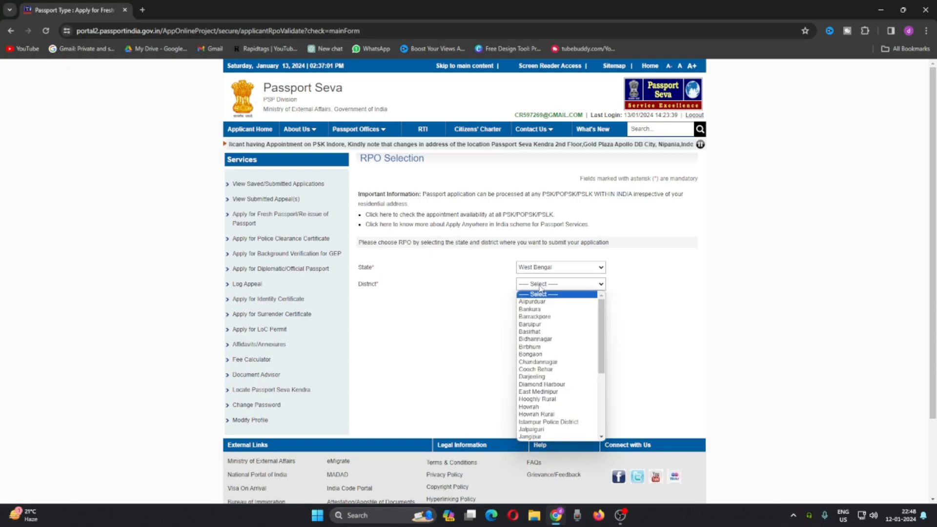
left_click(539, 362)
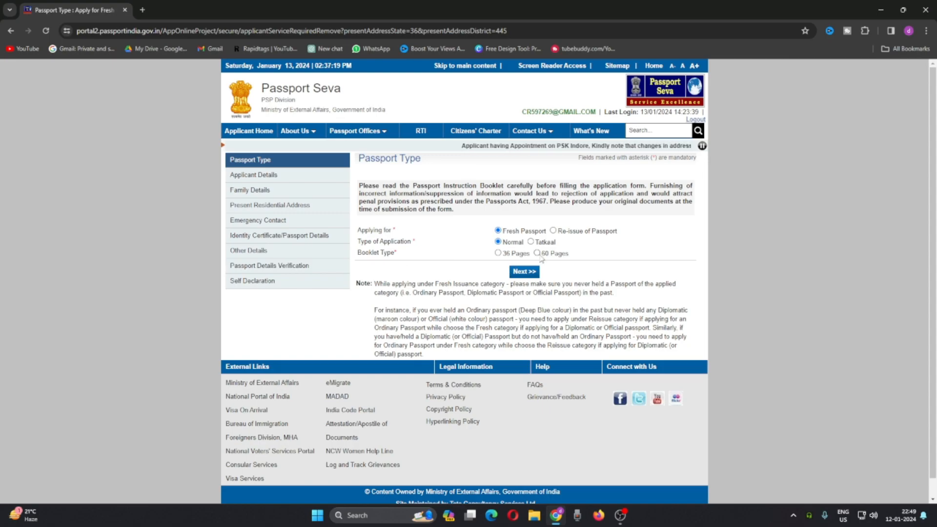
Step: Choose the 36-page booklet for the normal fresh passport application and continue to the applicant details
left_click(498, 254)
left_click(523, 276)
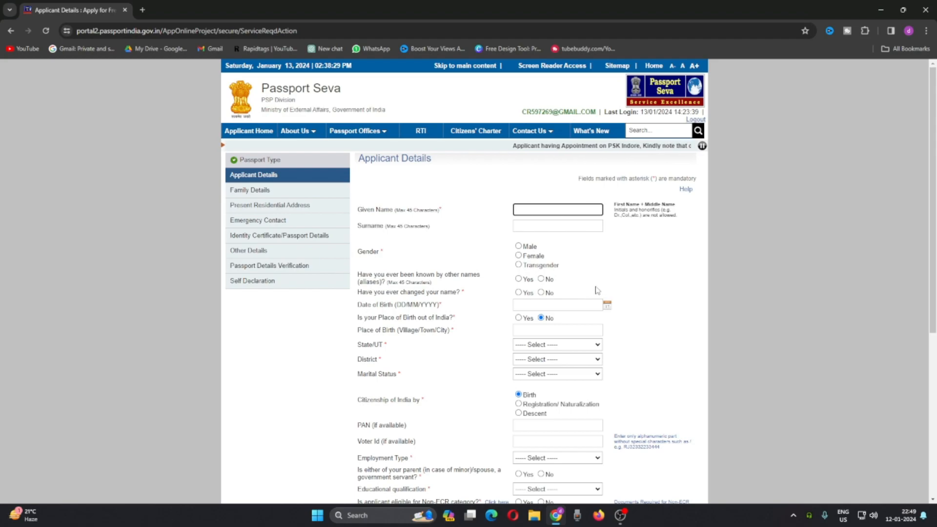
Step: Enter the applicant's given name and surname, set the gender to Male, and answer No to other names and name change
scroll(610, 247, "down", 4)
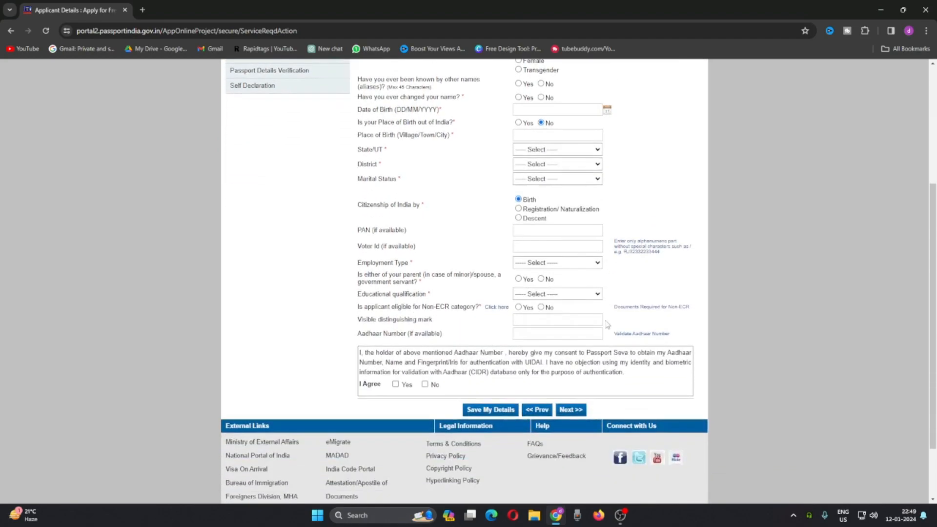
scroll(611, 359, "up", 4)
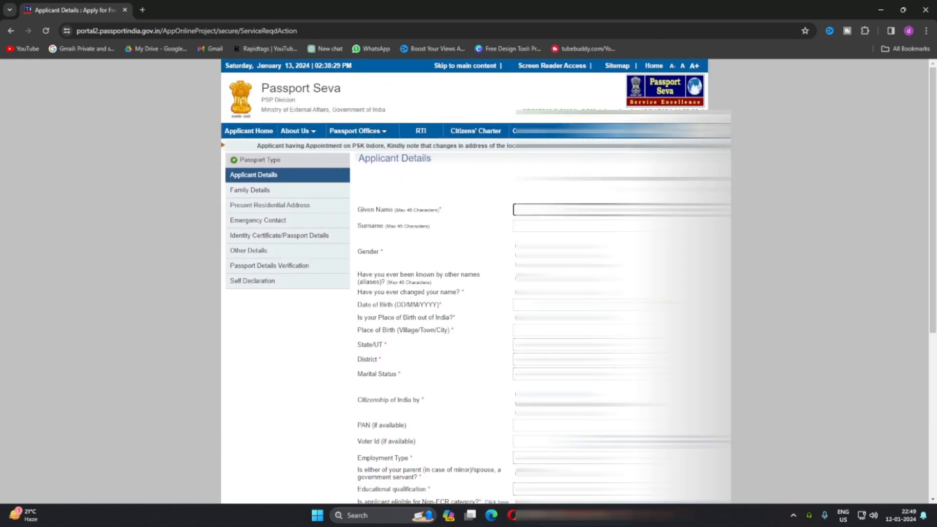
left_click(557, 226)
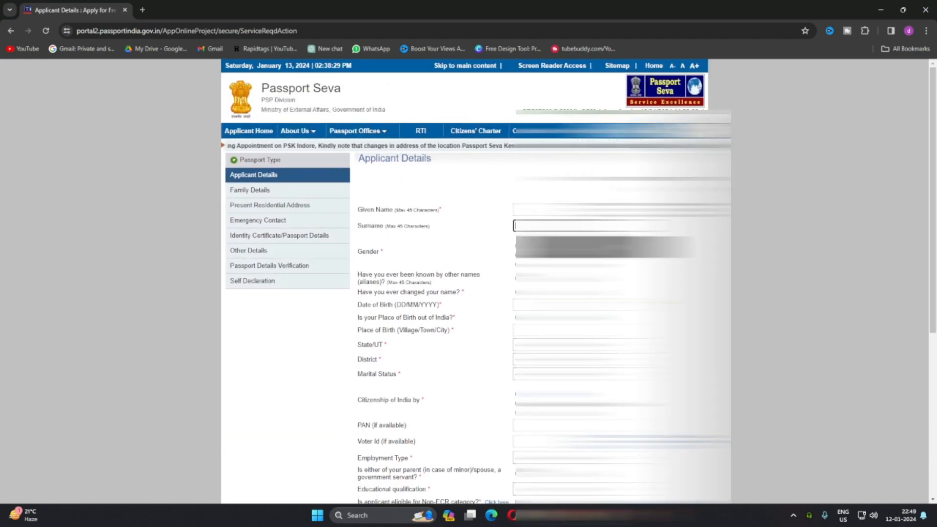
left_click(556, 247)
left_click(606, 246)
Step: Pick the applicant's date of birth from the calendar
scroll(412, 234, "down", 1)
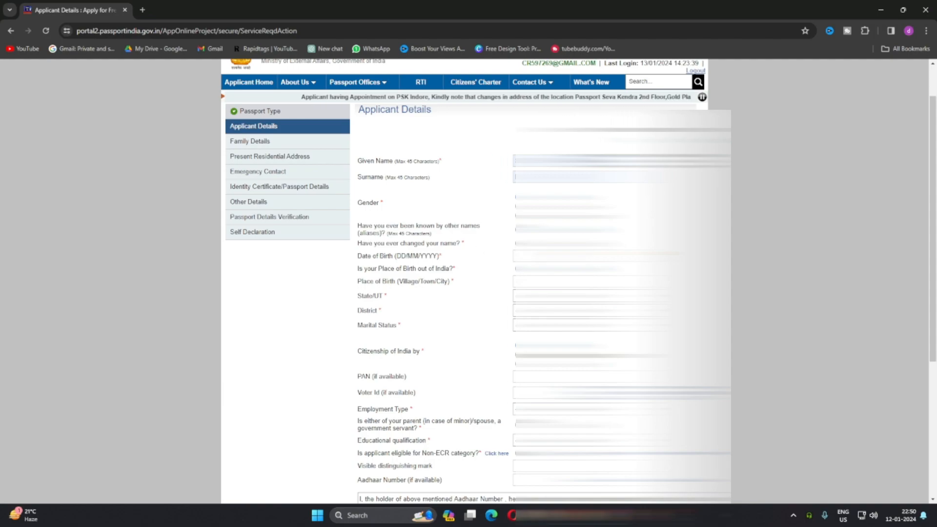
left_click(553, 256)
left_click(586, 285)
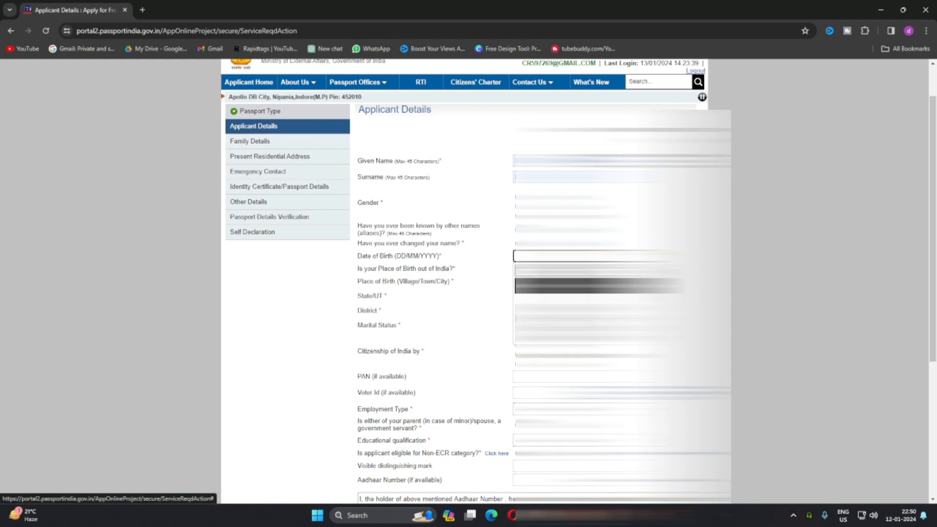
left_click(572, 324)
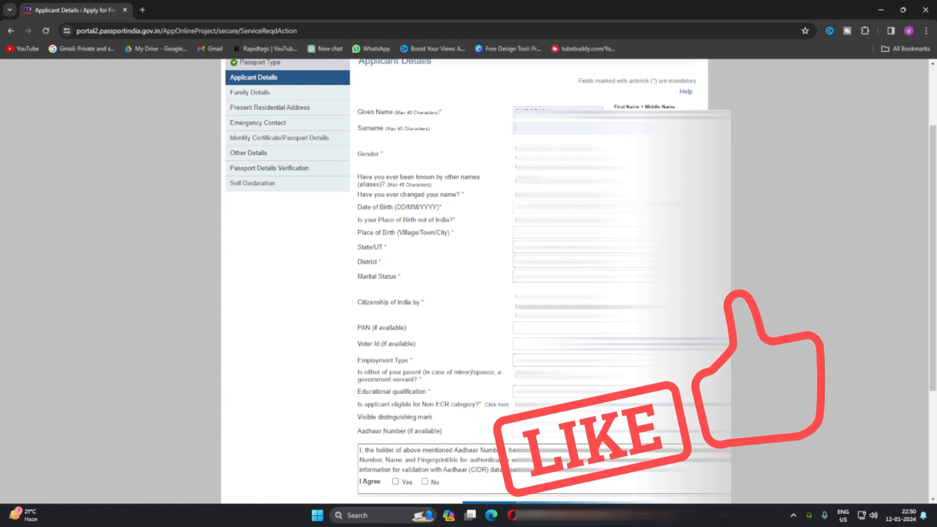
Step: Fill in the place of birth with its state and district, and select the marital status
left_click(516, 233)
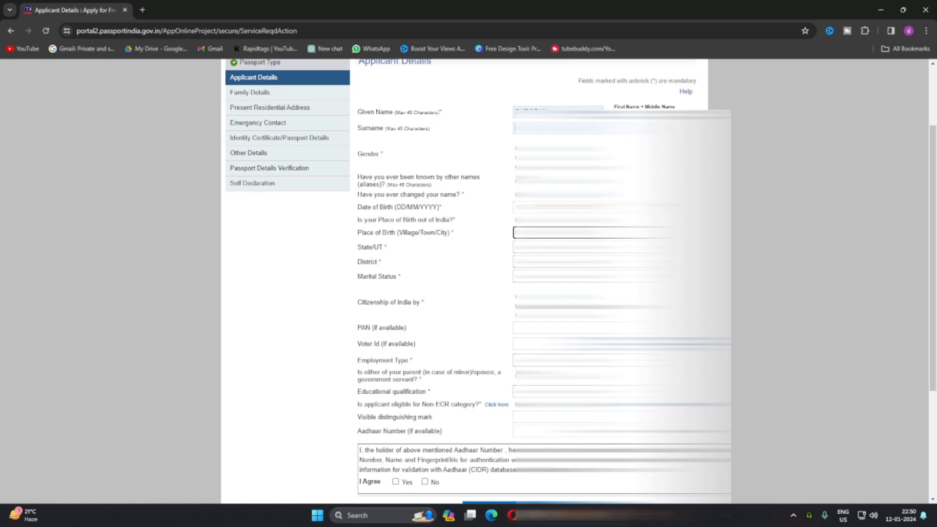
left_click(558, 247)
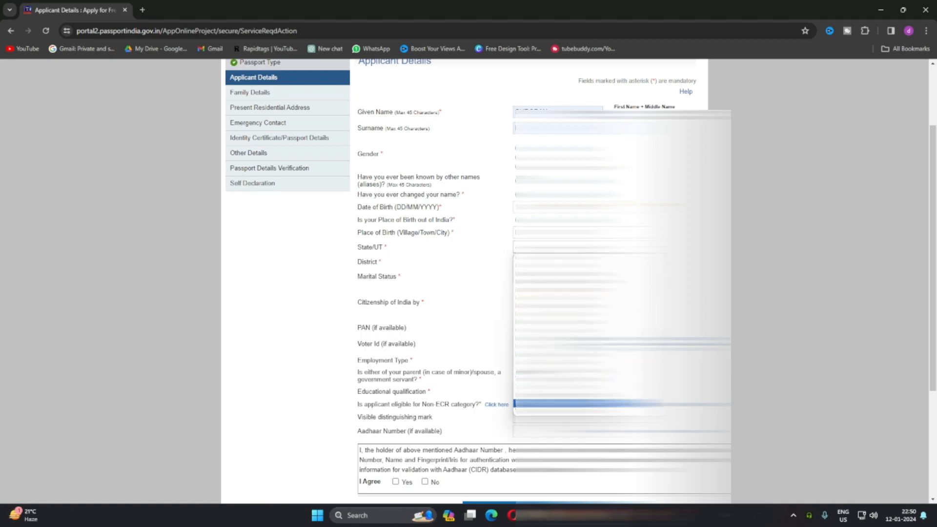
left_click(558, 411)
left_click(558, 262)
scroll(558, 378, "down", 3)
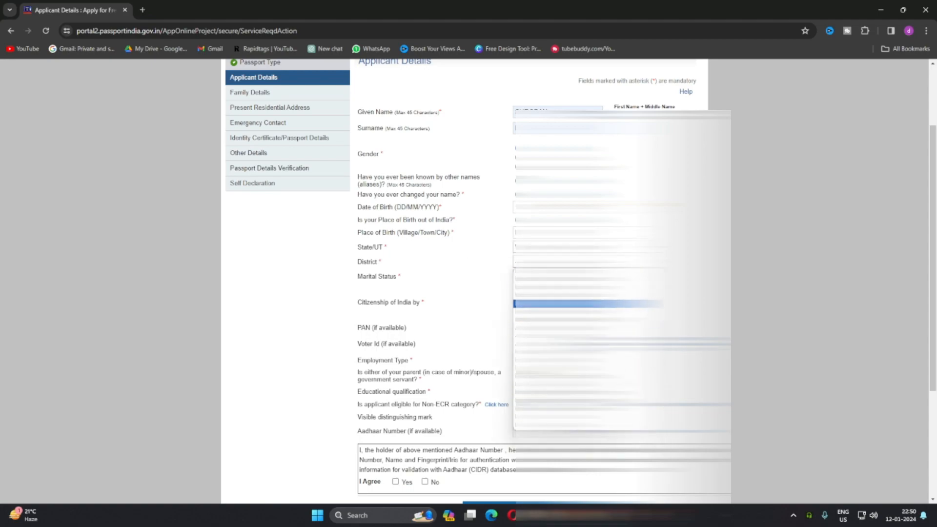
left_click(558, 378)
left_click(558, 277)
left_click(558, 312)
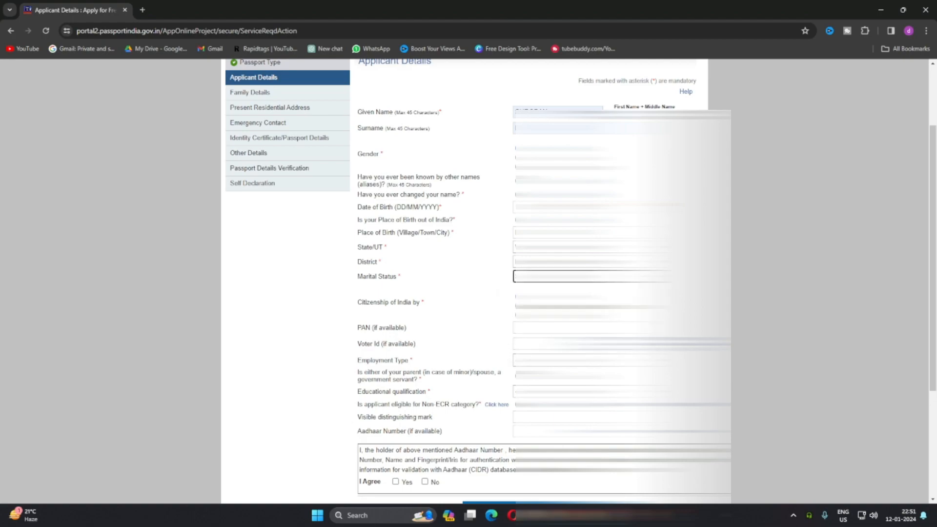
Step: Select the applicant's employment type and answer No to having a parent or spouse in government service
scroll(425, 313, "down", 1)
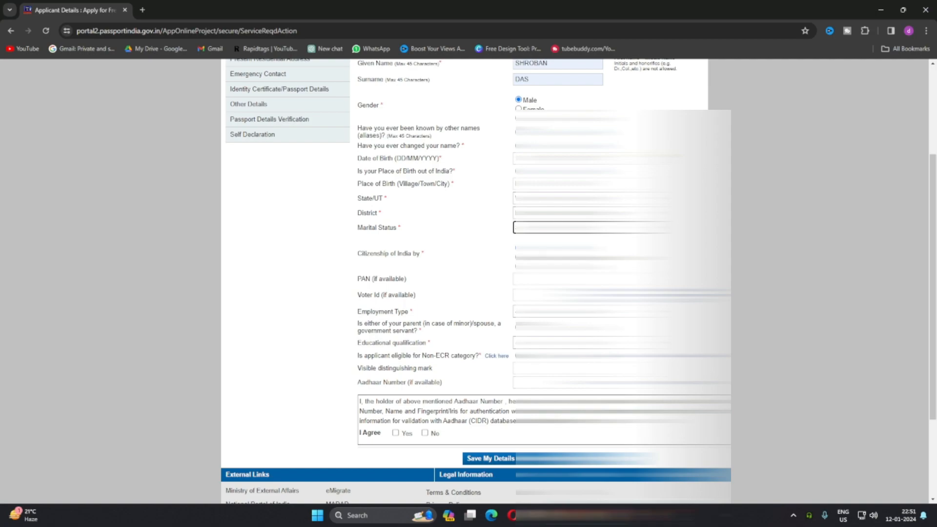
scroll(512, 250, "down", 1)
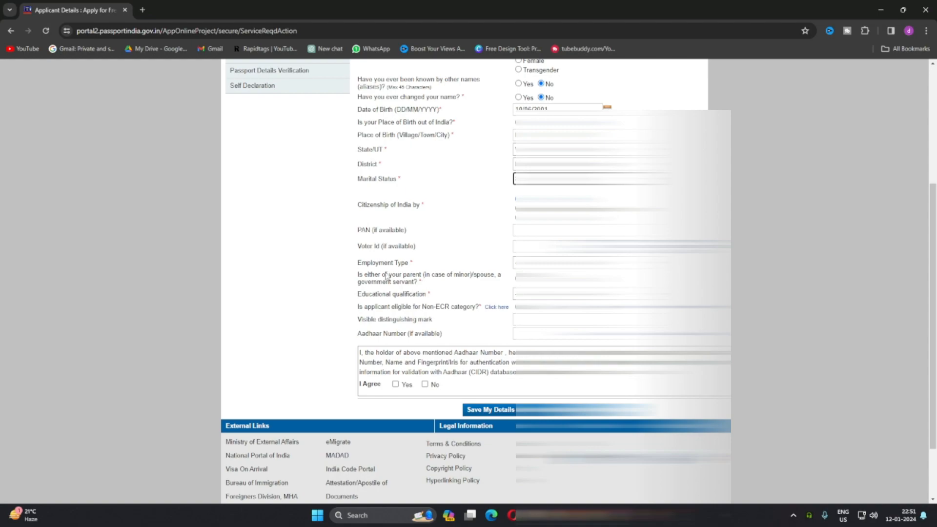
left_click(537, 263)
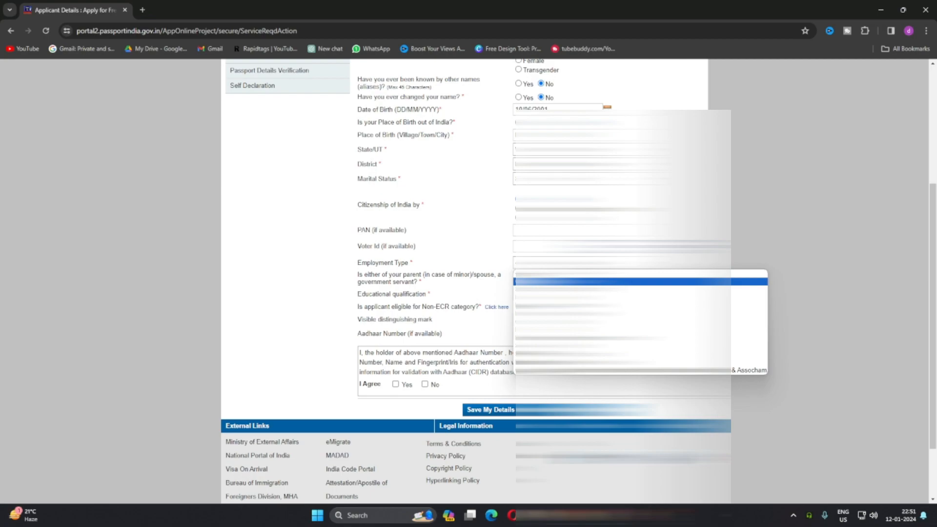
left_click(562, 363)
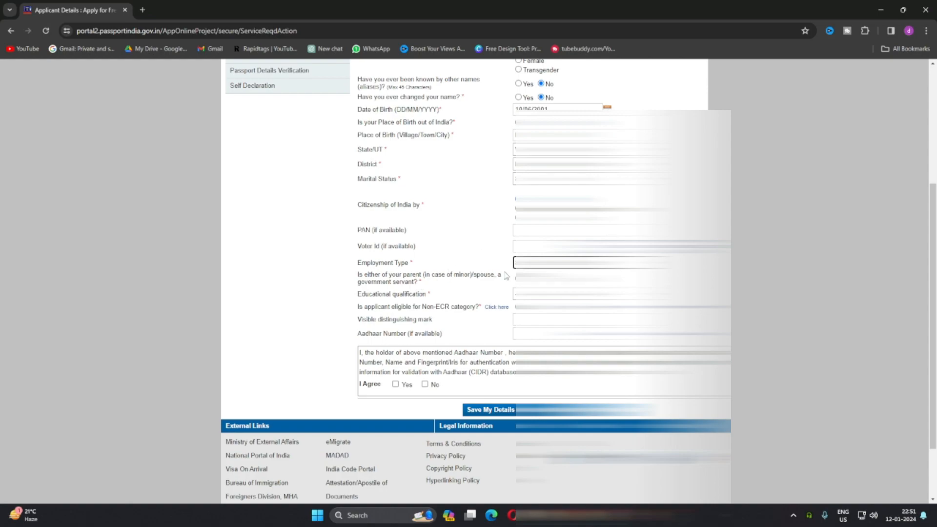
left_click(541, 278)
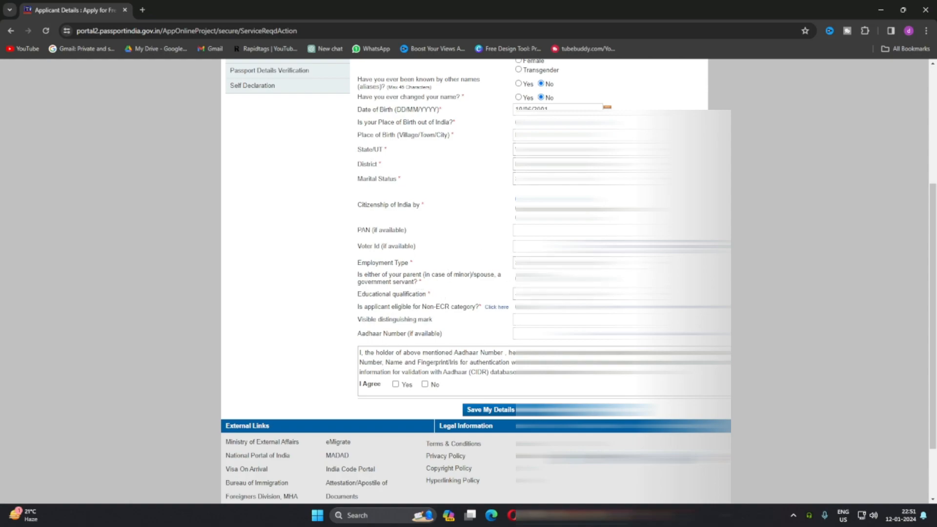
Step: Select the applicant's educational qualification
left_click(561, 294)
left_click(561, 313)
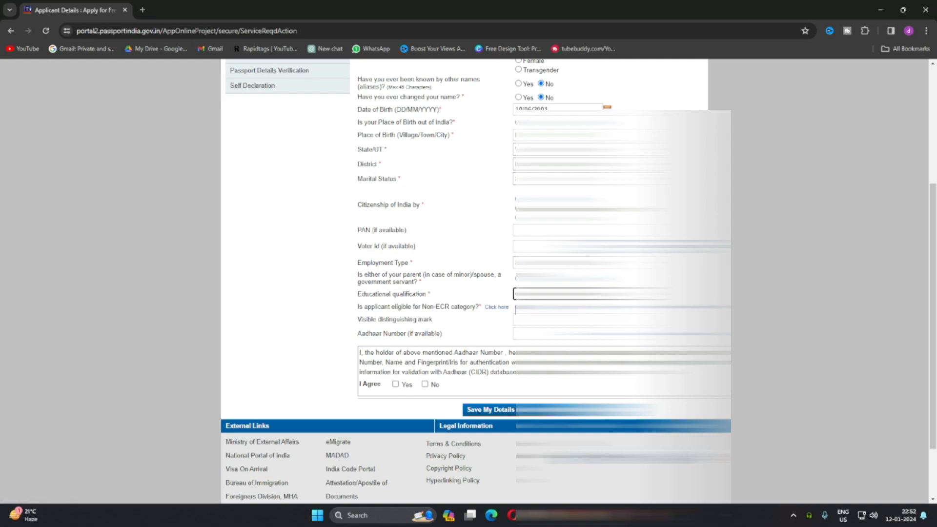
left_click(561, 294)
left_click(561, 314)
Step: Enter the Aadhaar number, agree to its use for authentication with Yes, and continue to the family details
left_click(562, 319)
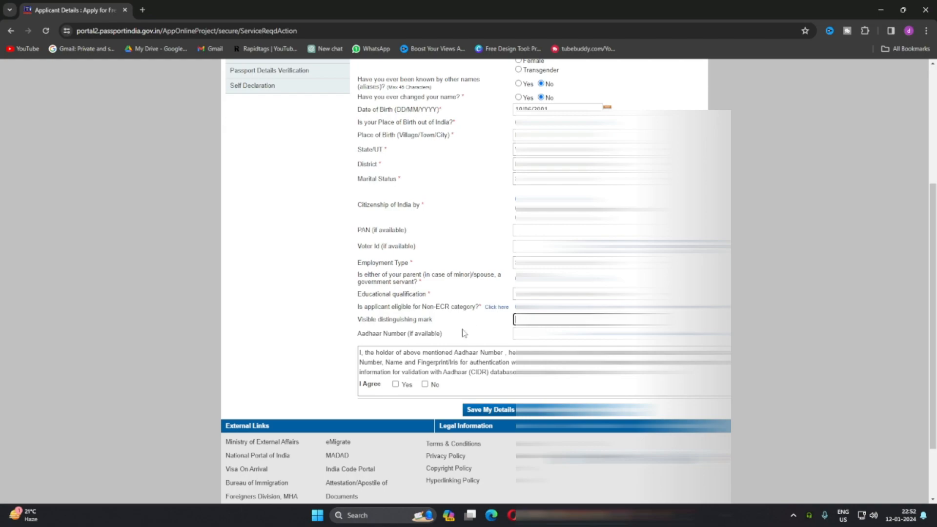
left_click(552, 335)
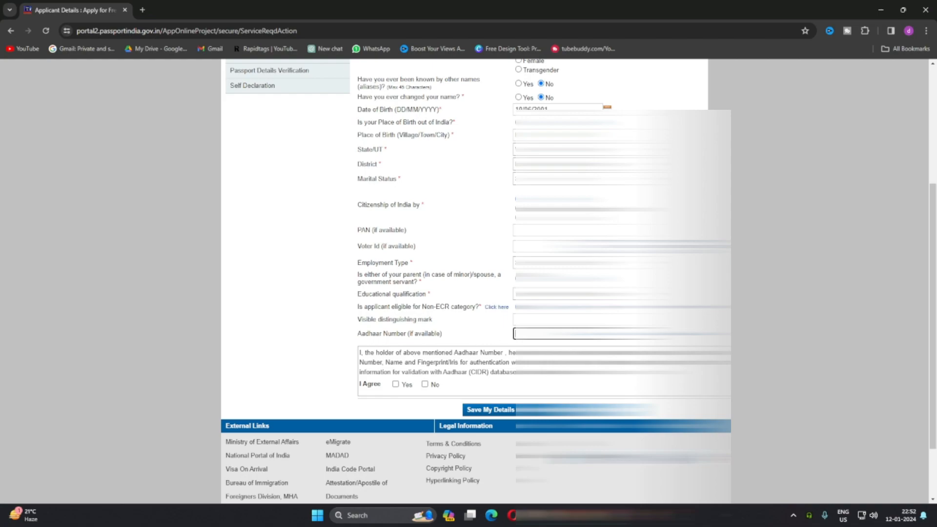
left_click(395, 385)
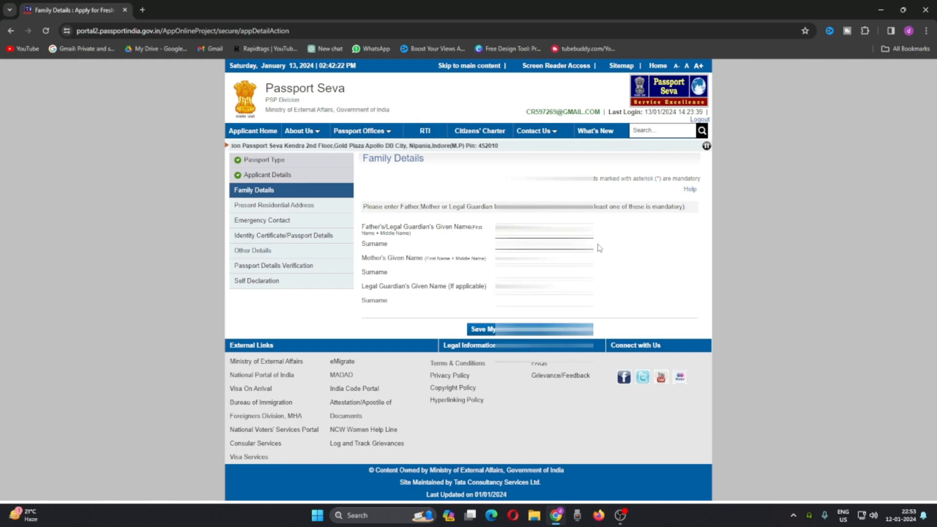
Step: Fill in the parents' given names and surnames and continue to the present residential address
key("Tab")
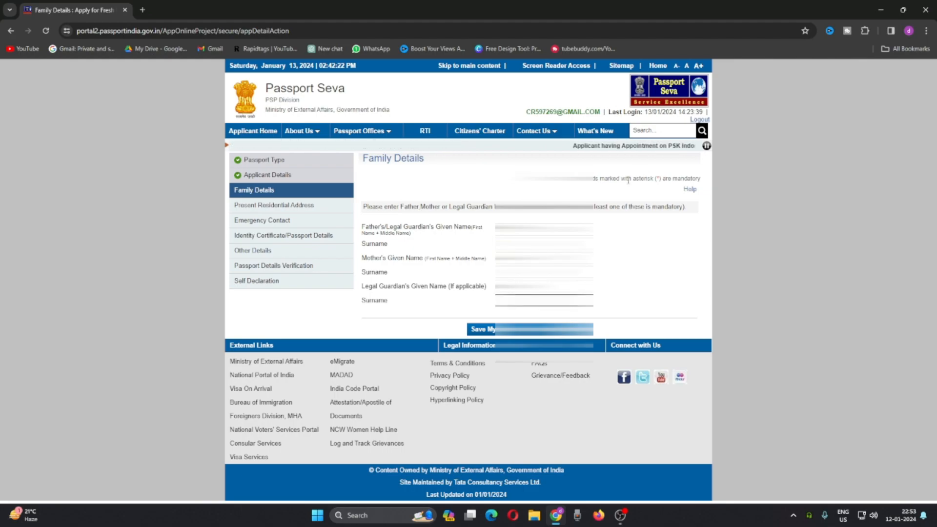
left_click(569, 329)
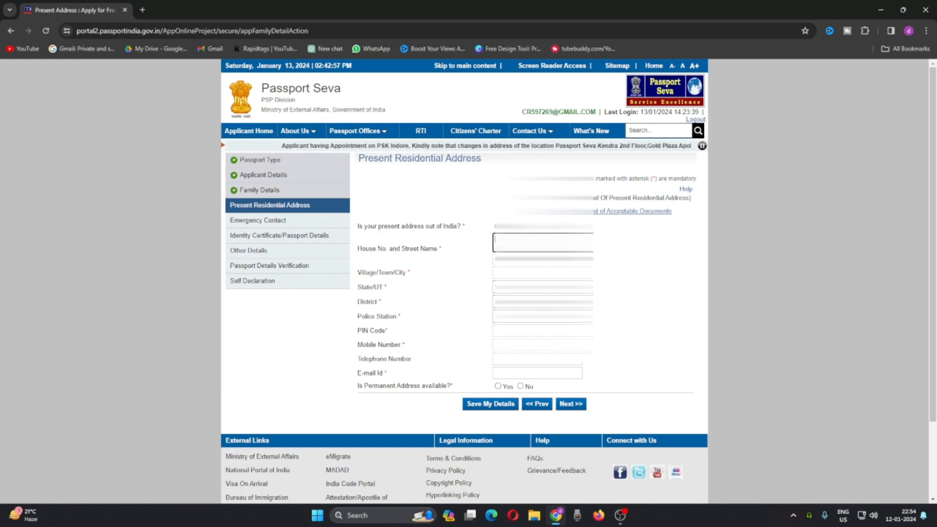
Step: Fill in the residential address, mobile number and e-mail, and mark the permanent address as available and the same as the present one
mouse_move(543, 243)
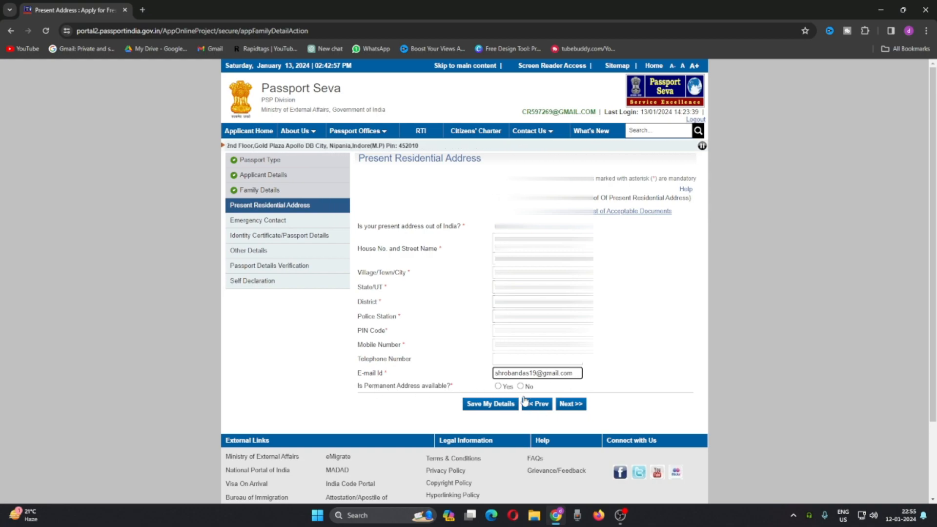
left_click(500, 387)
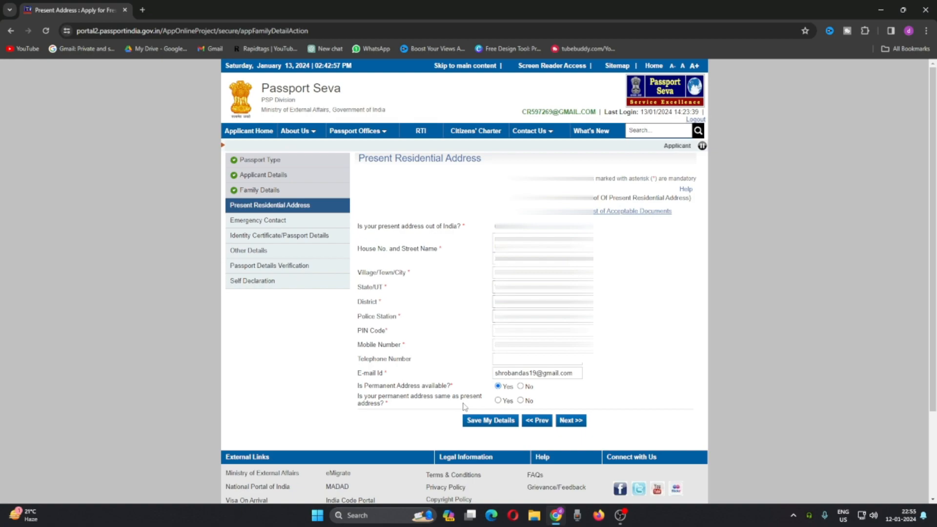
left_click(498, 400)
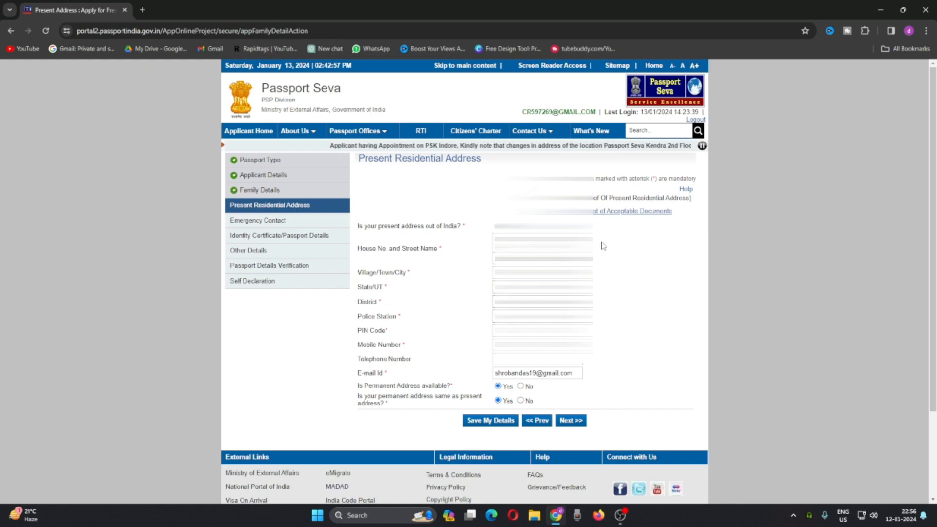
Step: Continue from the residential address, agreeing to SMS updates and accepting the notice about the fixed RPO Kolkata
left_click(571, 426)
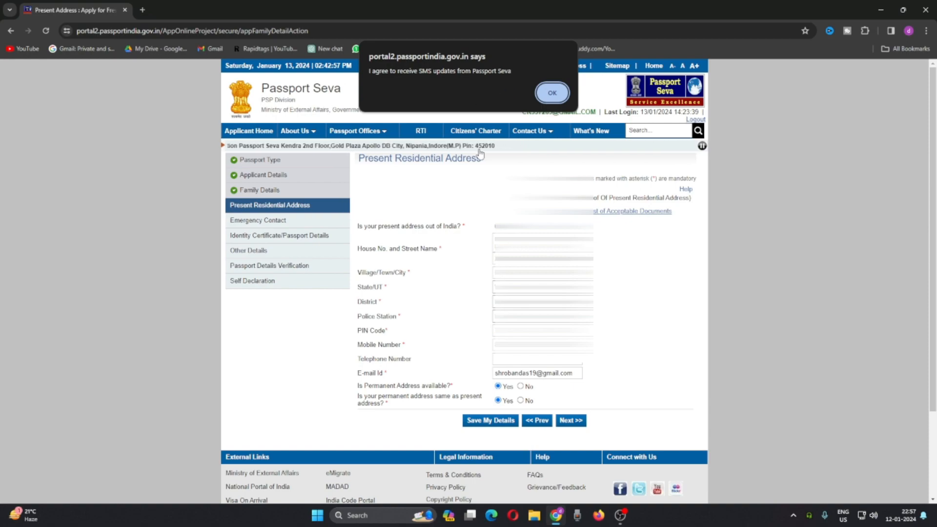
left_click(552, 93)
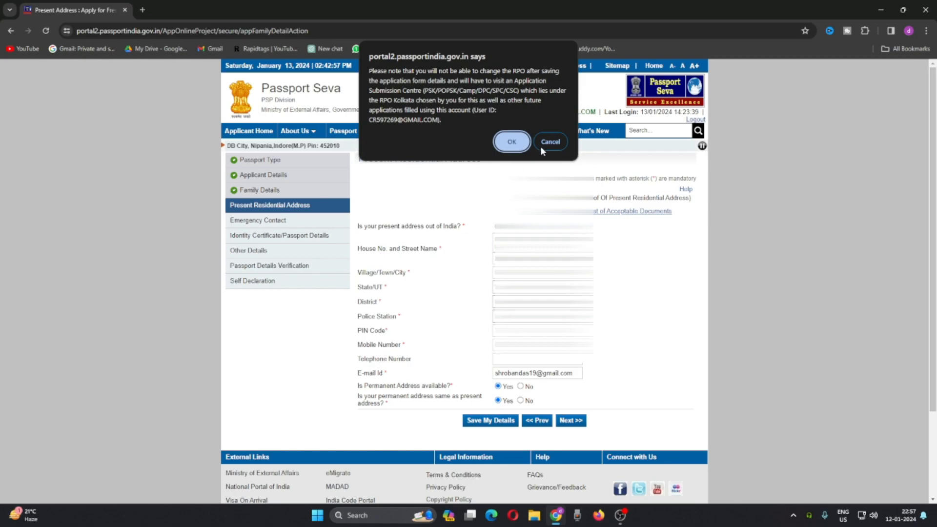
left_click(510, 142)
Step: Declare no identity certificate, no diplomatic or official passport ever held, and no earlier unissued passport application, and continue to the other details
left_click(735, 210)
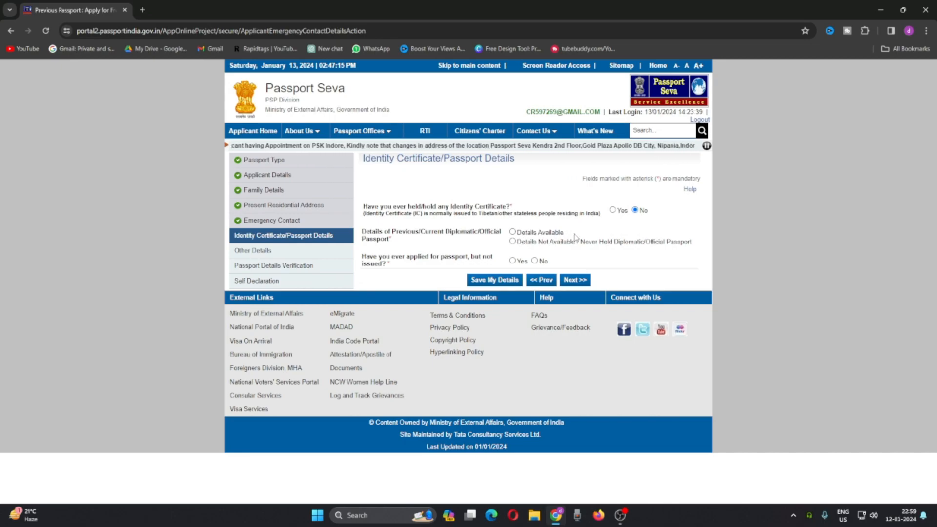
left_click(513, 241)
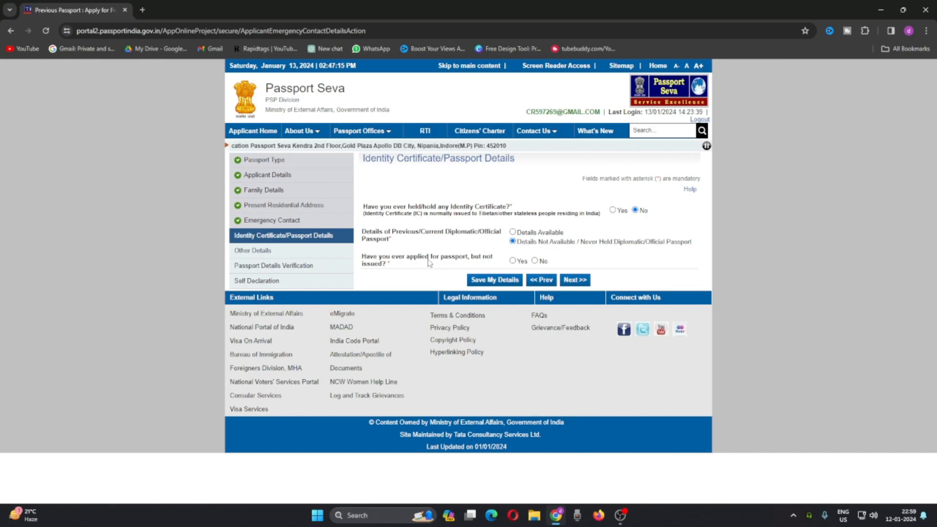
left_click(548, 262)
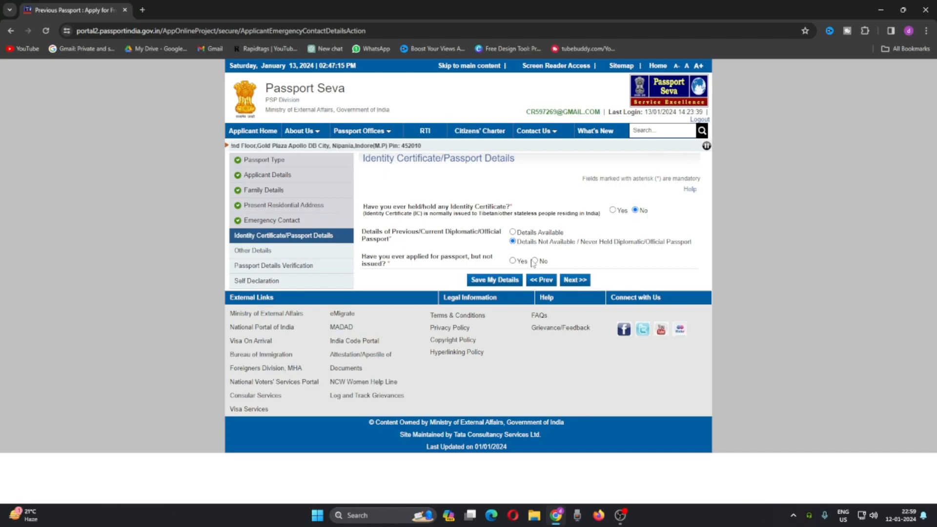
left_click(575, 279)
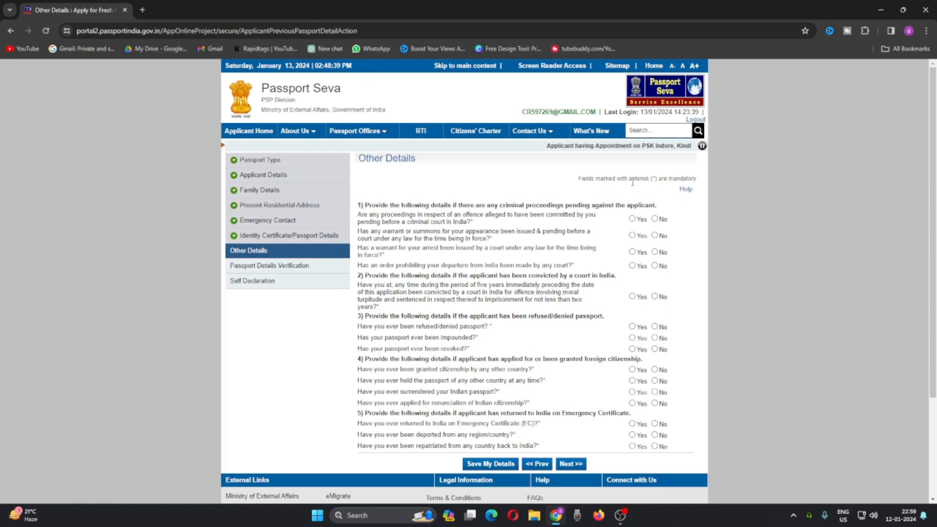
Step: Answer No to every question on criminal proceedings, convictions, passport refusal, foreign citizenship and emergency return, and continue to the details verification
scroll(640, 209, "down", 2)
scroll(632, 231, "up", 1)
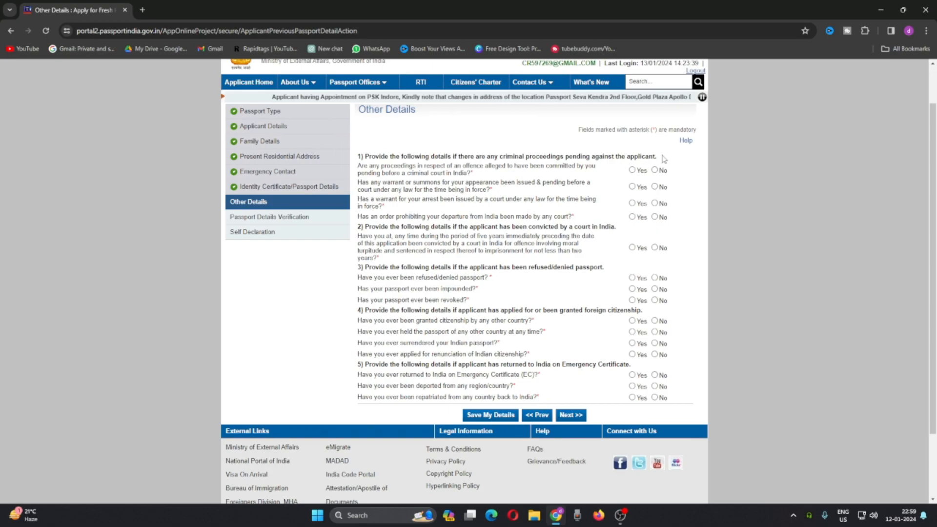
left_click(655, 170)
left_click(655, 187)
left_click(655, 204)
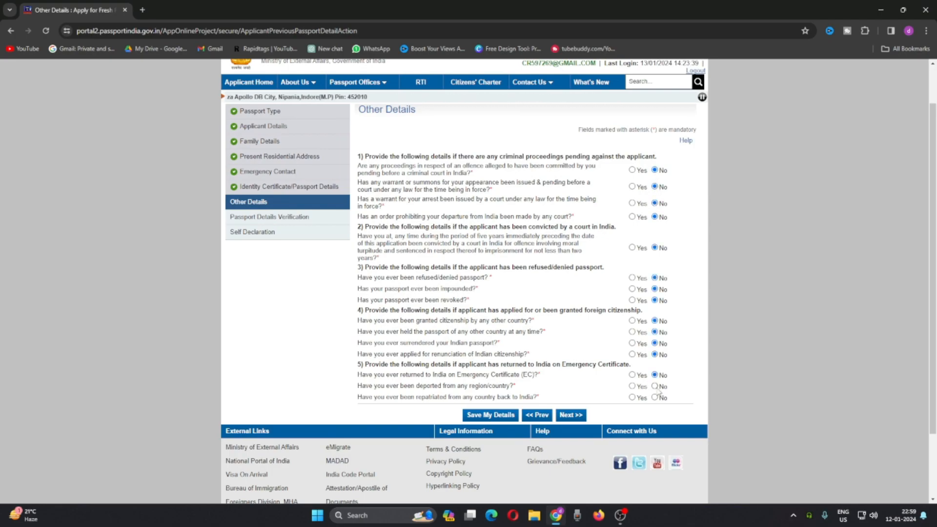
left_click(656, 386)
left_click(655, 399)
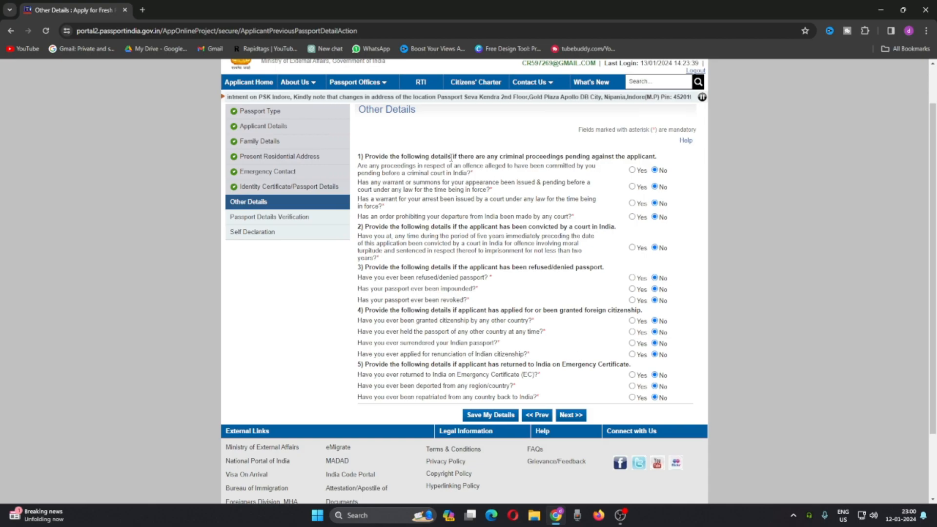
left_click(572, 415)
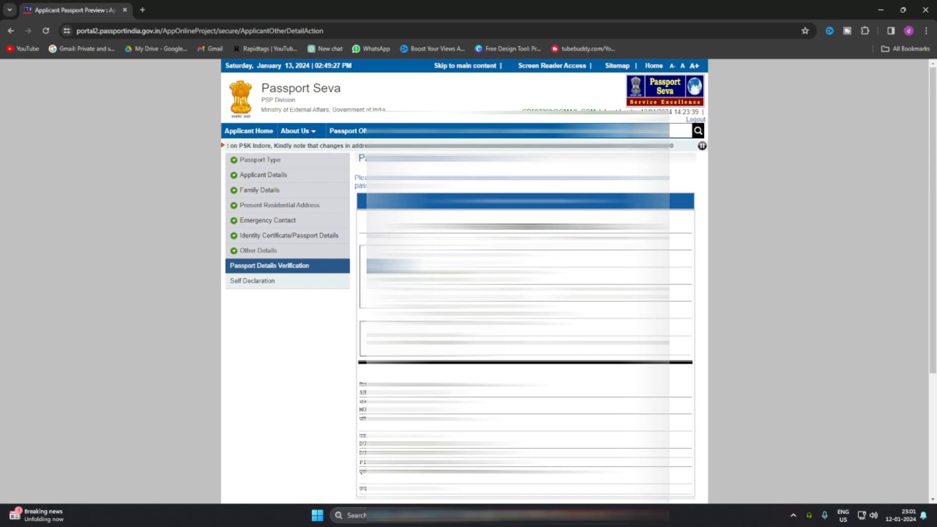
Step: Continue past the details verification, selecting the birth certificate issued by the Registrar as birth proof and Aadhaar Card as address proof
scroll(464, 281, "down", 2)
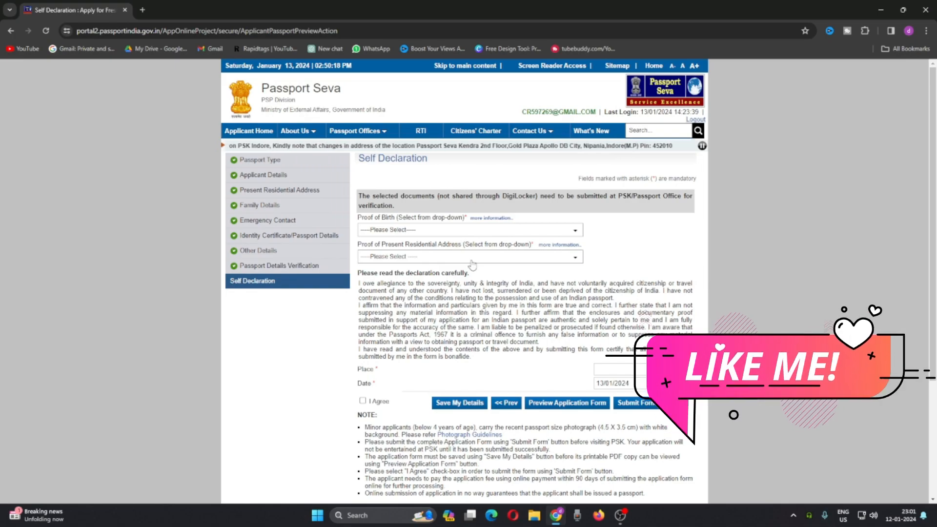
left_click(450, 231)
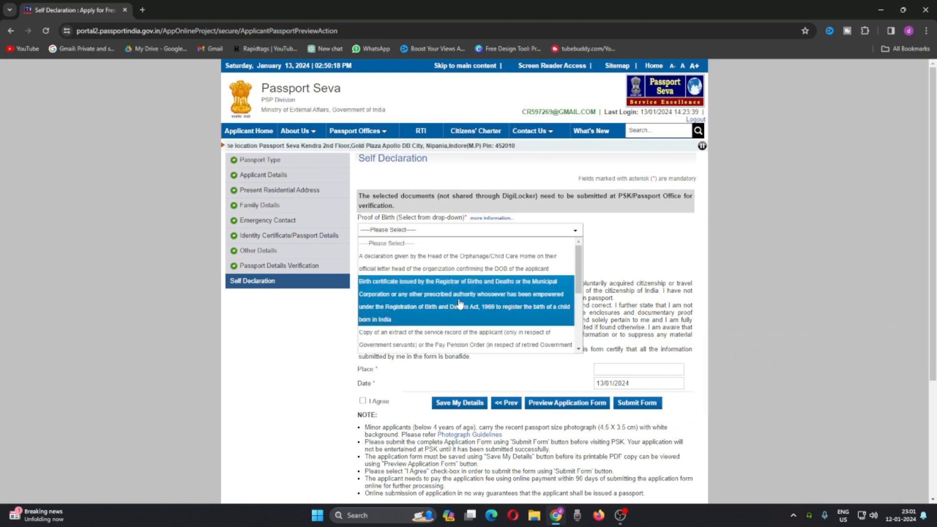
scroll(462, 303, "down", 2)
scroll(466, 302, "down", 2)
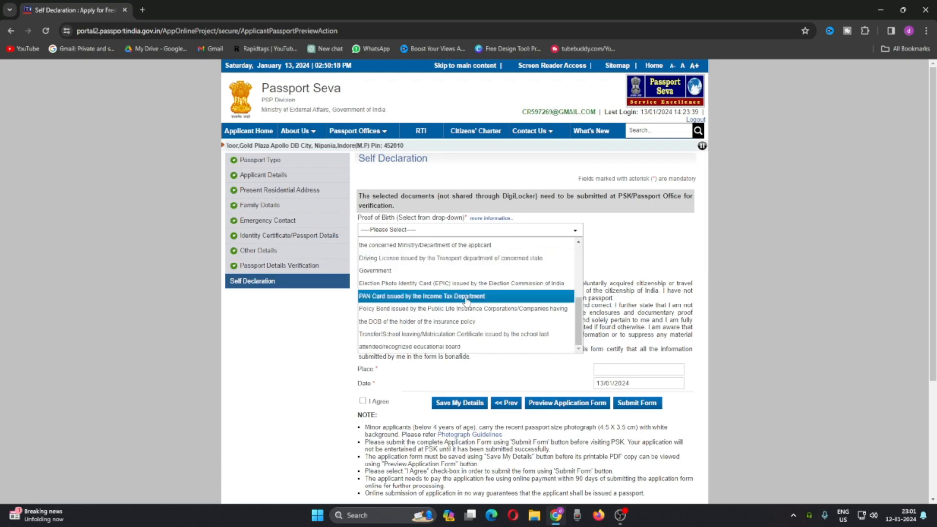
scroll(466, 303, "down", 1)
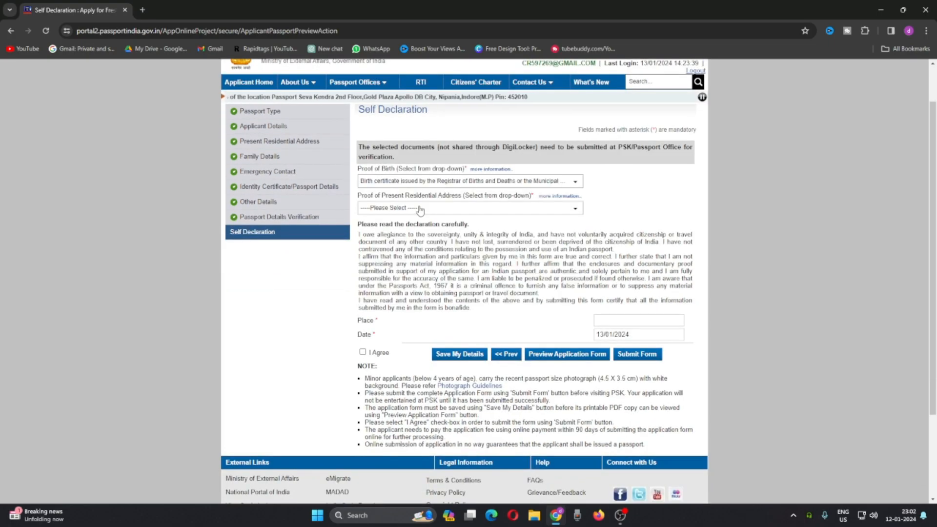
left_click(419, 208)
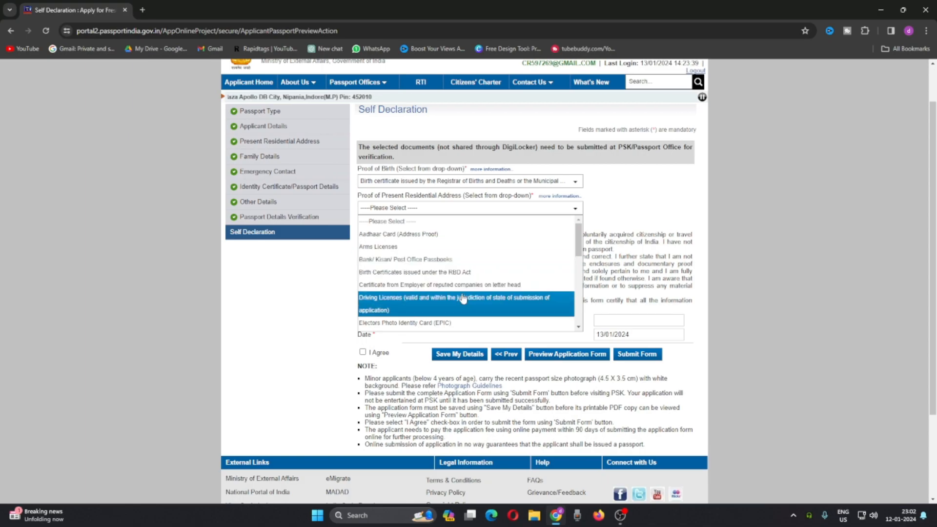
left_click(404, 235)
key("Return")
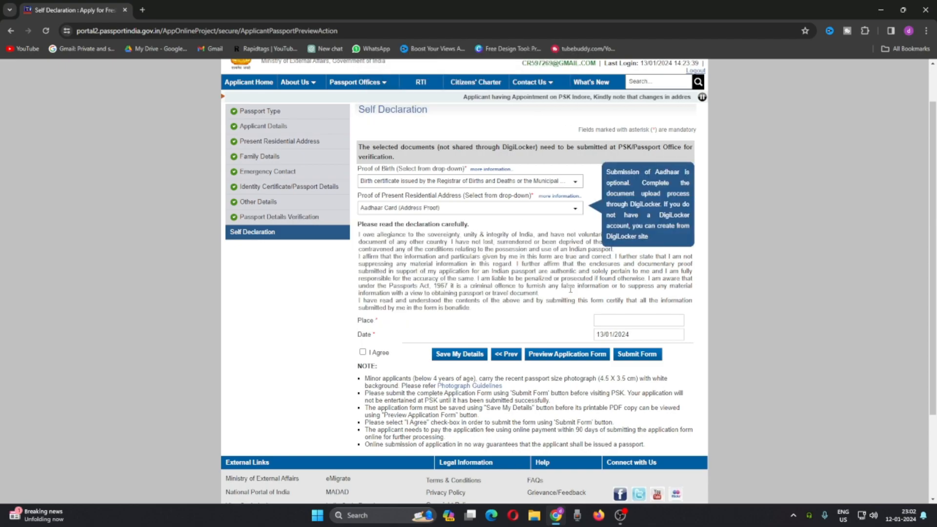
Step: Fill in the place in the self declaration and agree to the declaration
left_click(608, 321)
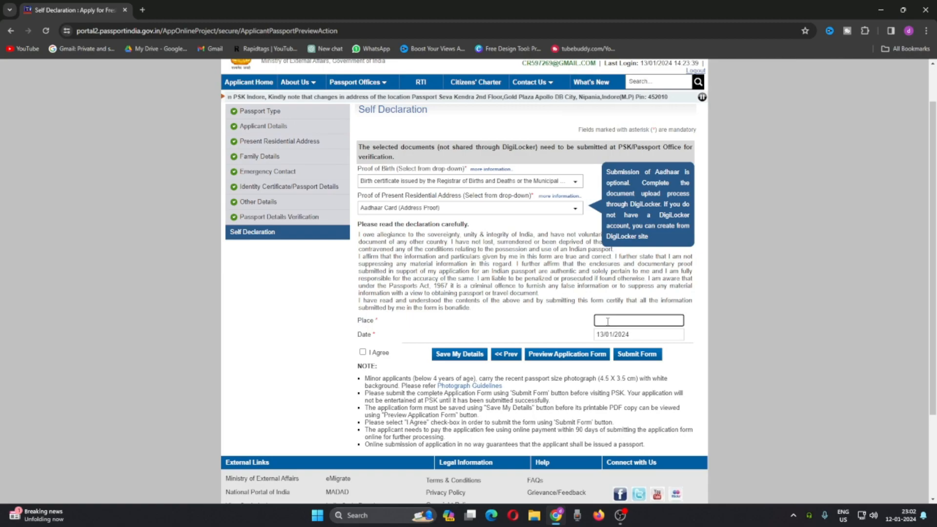
type("DUTTAPUKUR")
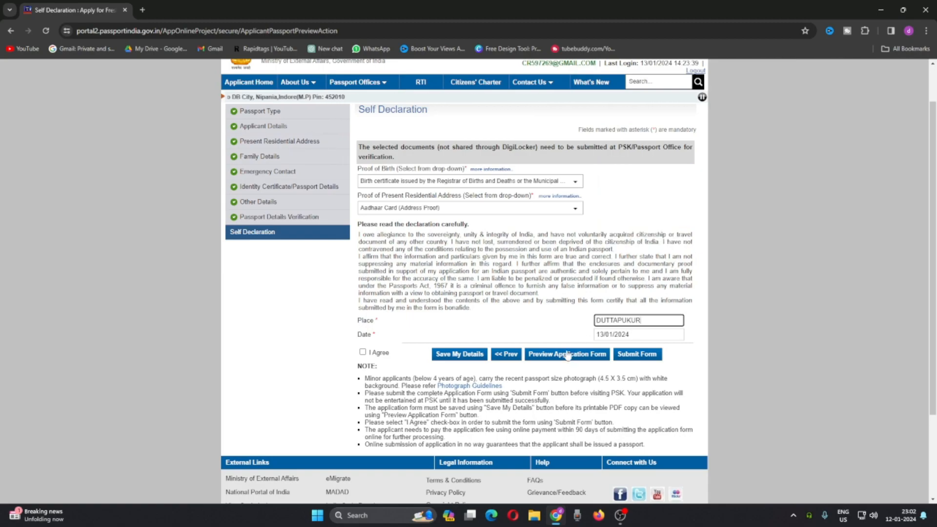
left_click(363, 353)
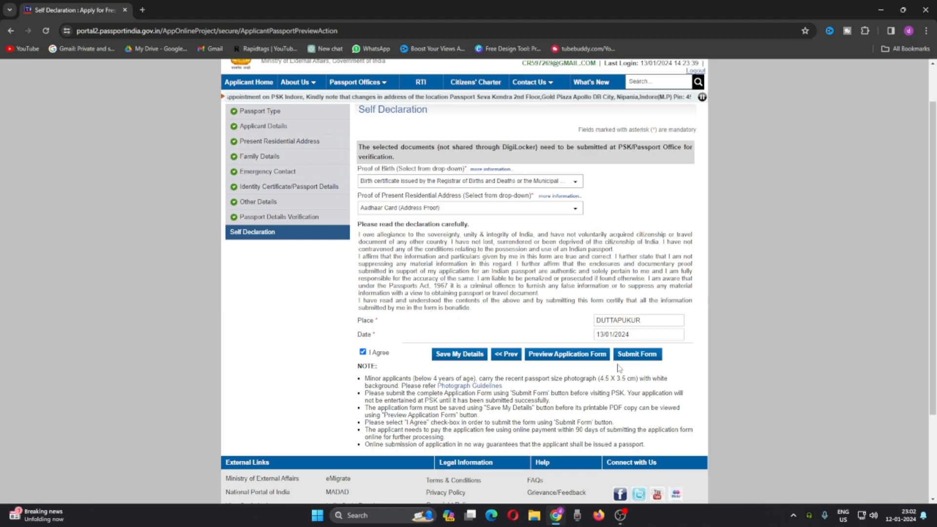
Step: Preview the completed application form, close the preview and submit the form
left_click(574, 357)
left_click(552, 112)
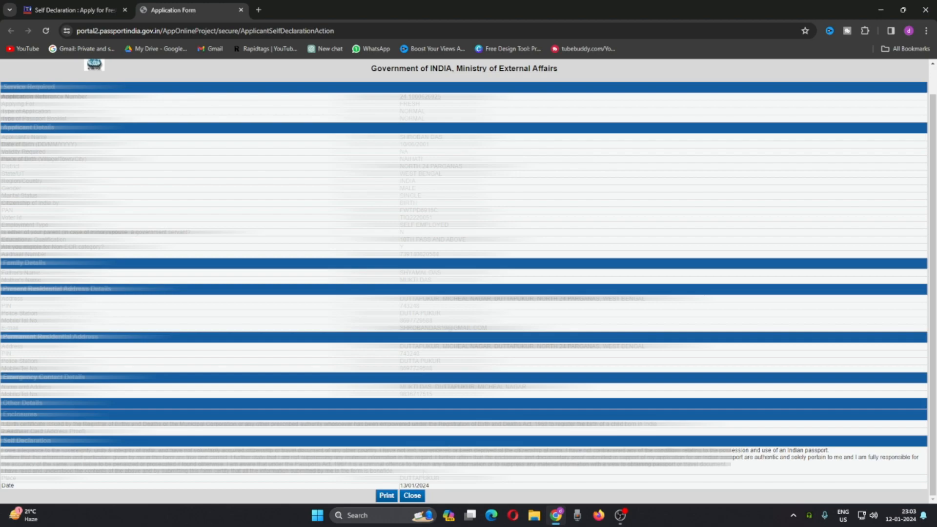
left_click(414, 497)
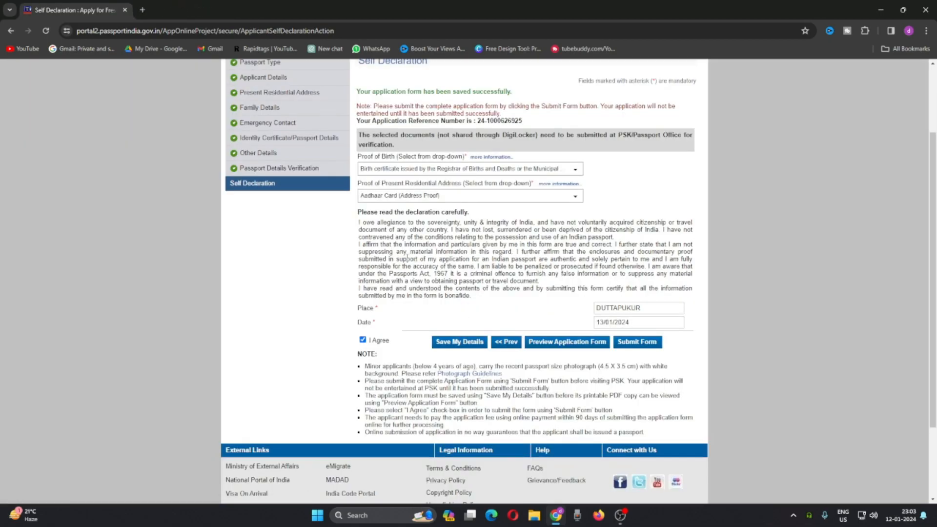
left_click(648, 346)
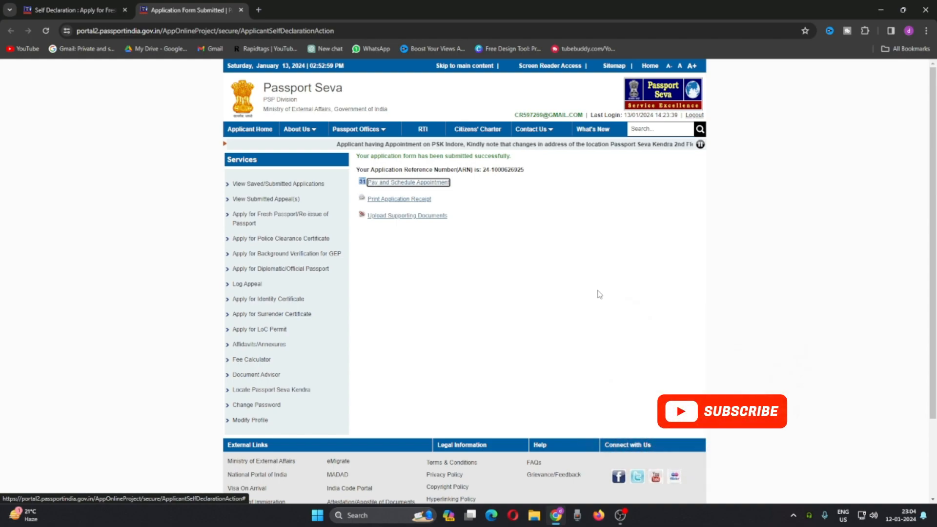
Step: Start paying for and scheduling the appointment with State Bank MOPS online payment, and continue to the appointment slots
left_click(416, 183)
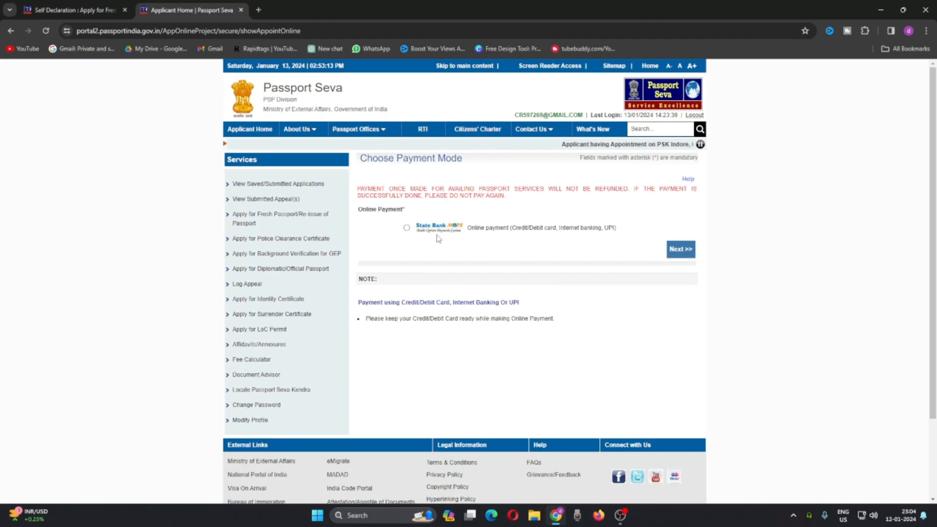
left_click(407, 228)
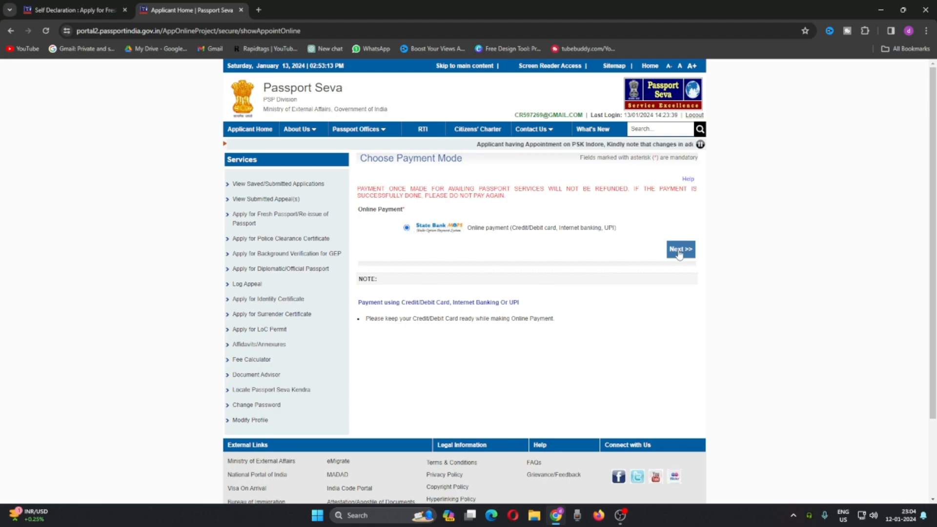
left_click(681, 250)
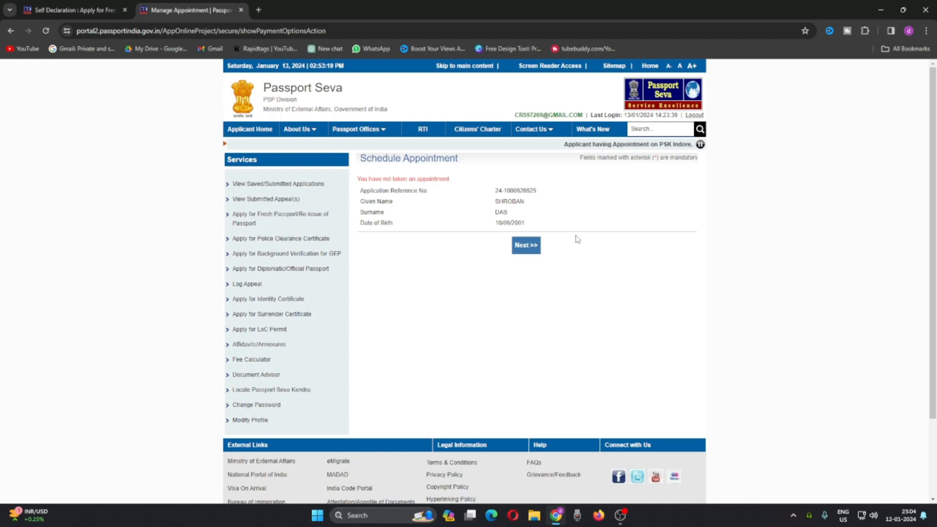
left_click(533, 250)
Step: Choose PSK Kolkata as the appointment location, enter the displayed captcha characters and continue to the payment page
scroll(561, 250, "down", 1)
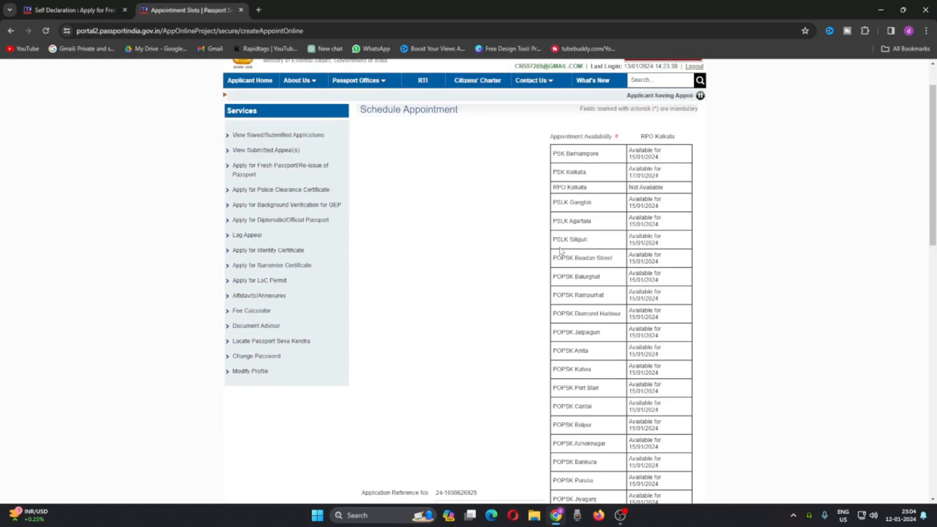
scroll(560, 251, "down", 4)
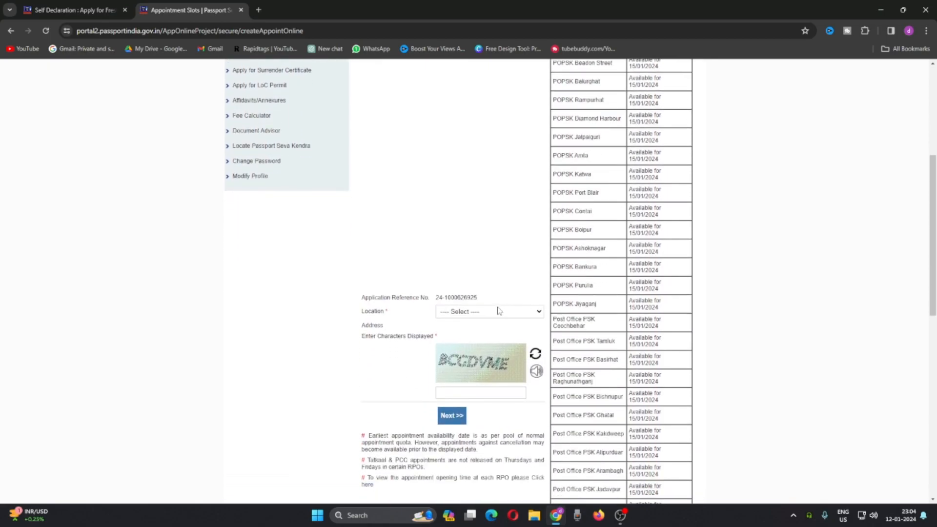
left_click(499, 312)
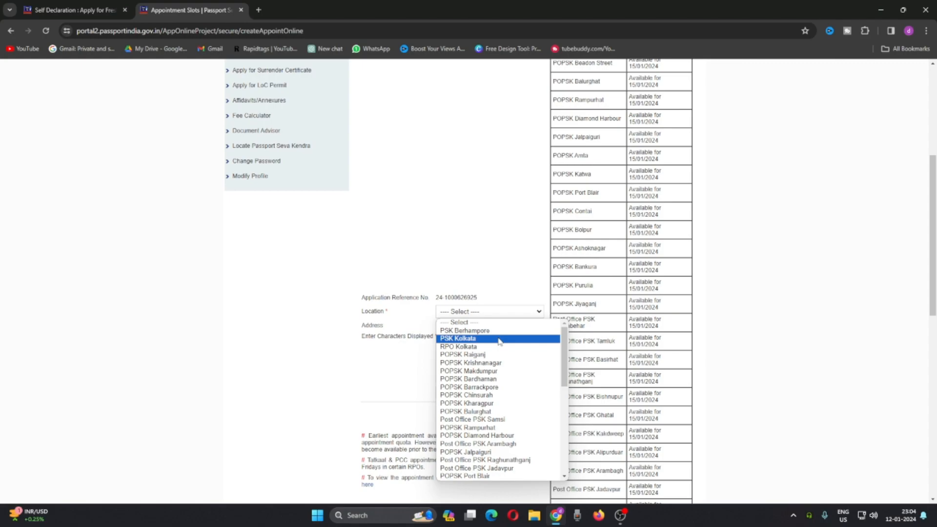
left_click(500, 339)
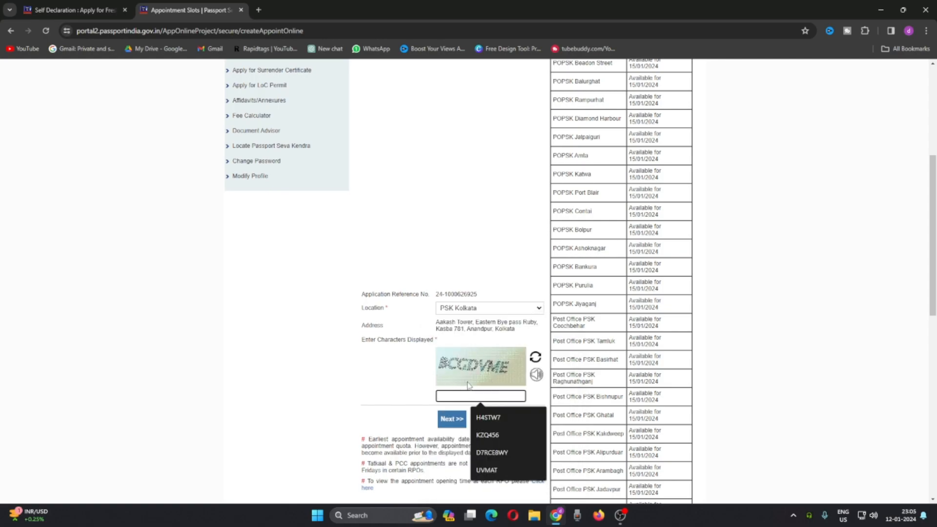
type("BCGDVME")
left_click(465, 424)
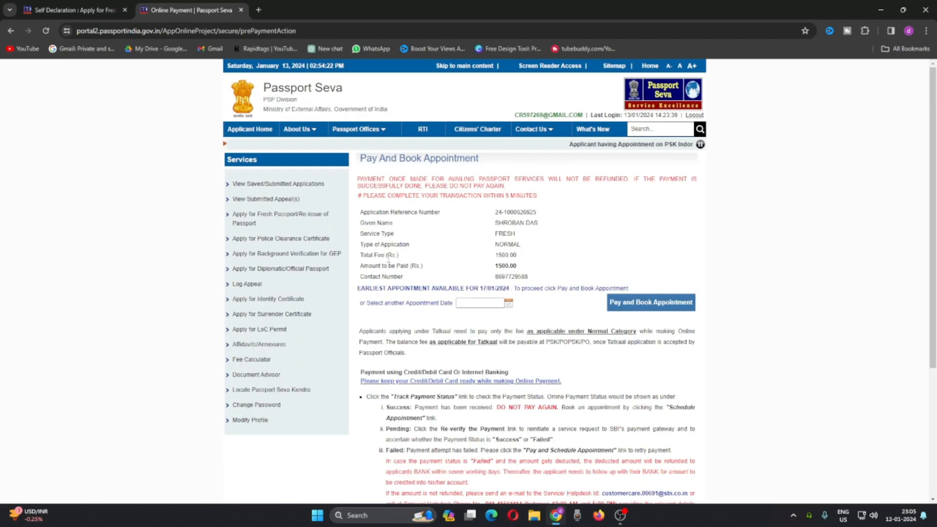
Step: Pay and book the appointment with 18/01/2024 as the date, and open the application receipt for printing
double_click(506, 255)
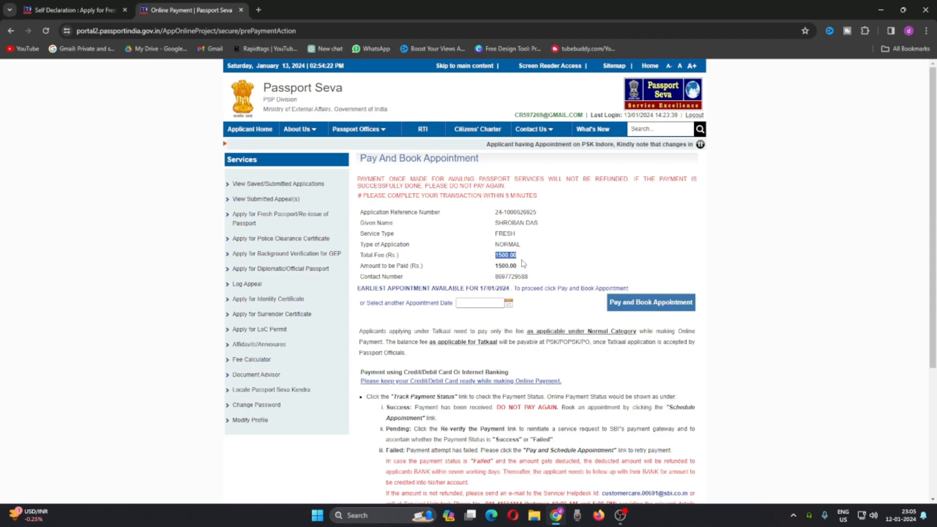
left_click(508, 304)
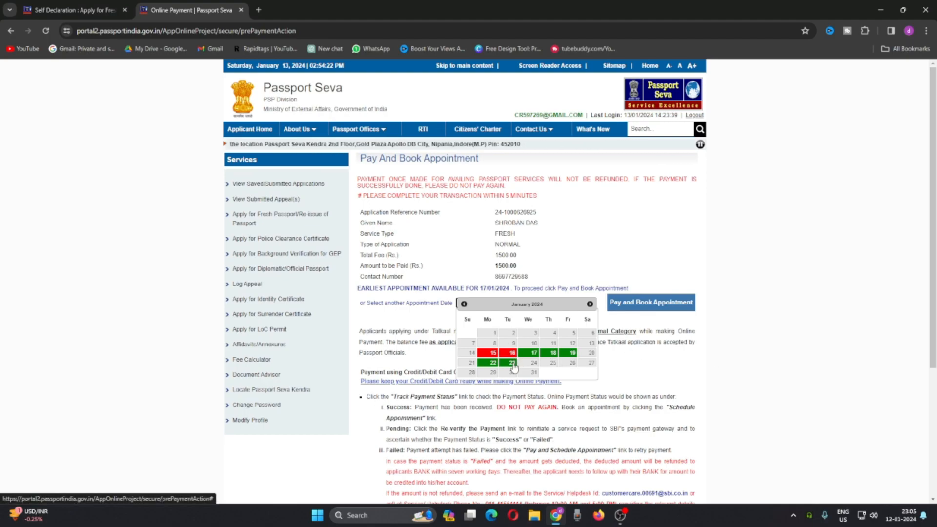
left_click(553, 353)
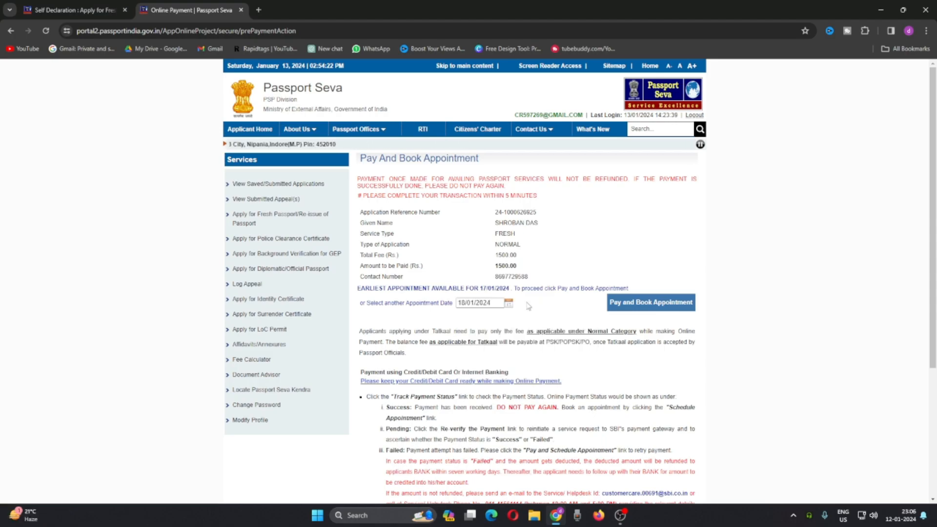
left_click(667, 303)
left_click(657, 207)
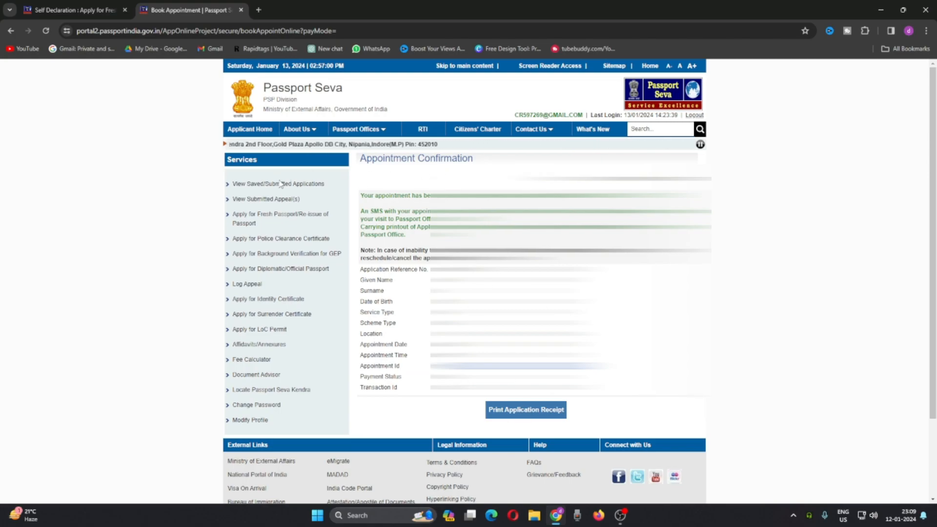
left_click(522, 412)
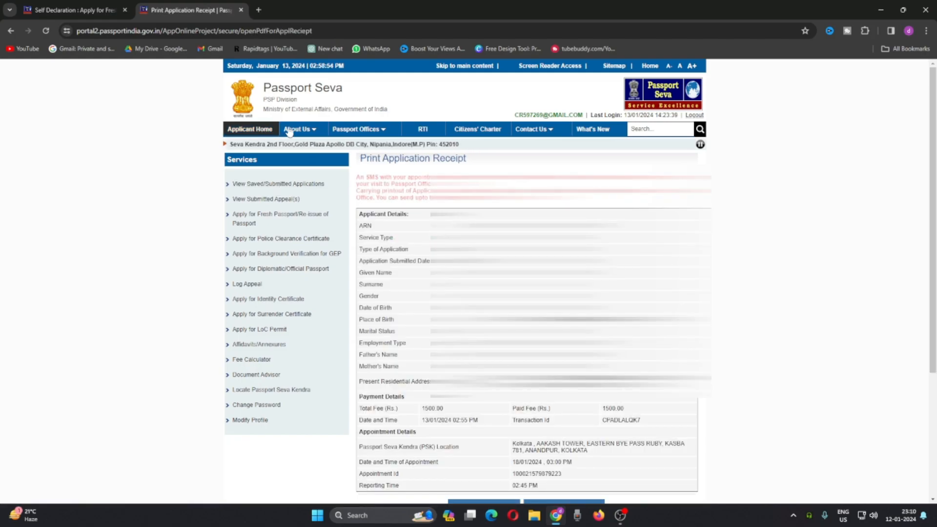
Step: Open the supporting documents upload for the submitted application from the applicant home and look through the available attachment types
left_click(239, 131)
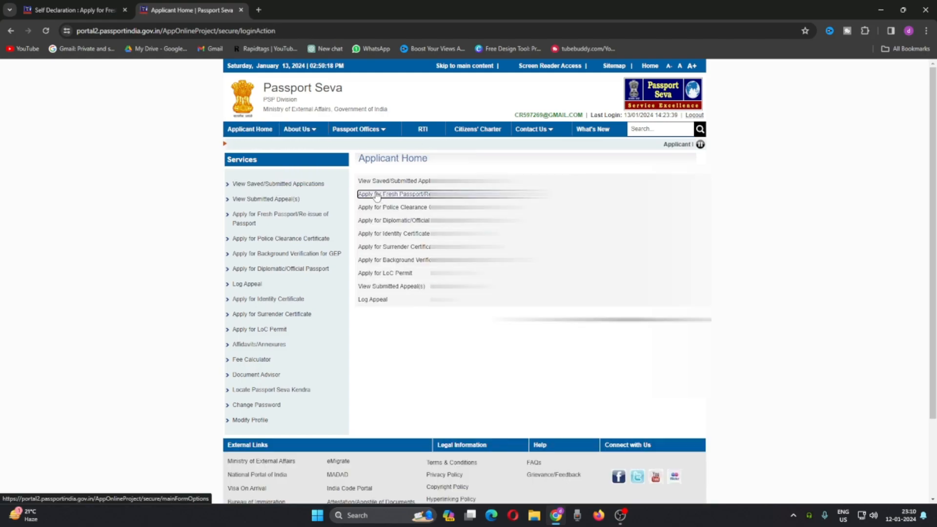
left_click(410, 185)
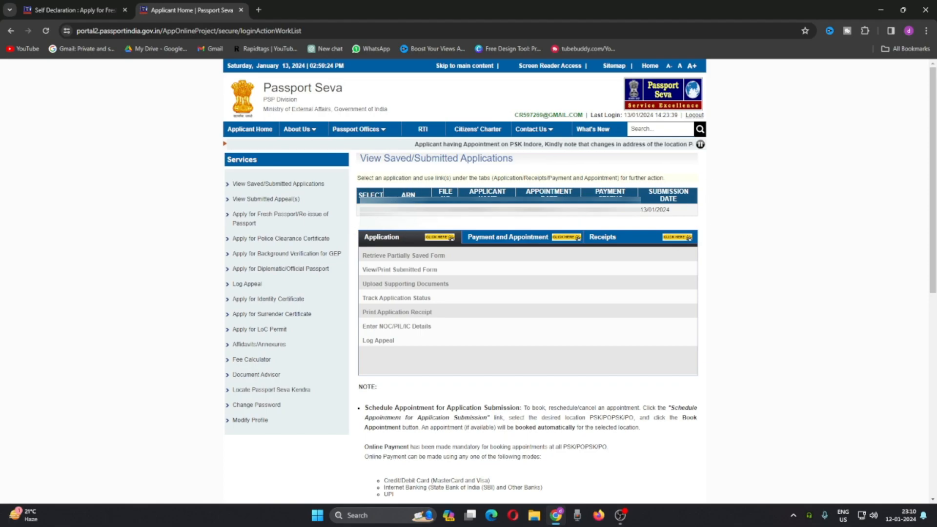
left_click(370, 210)
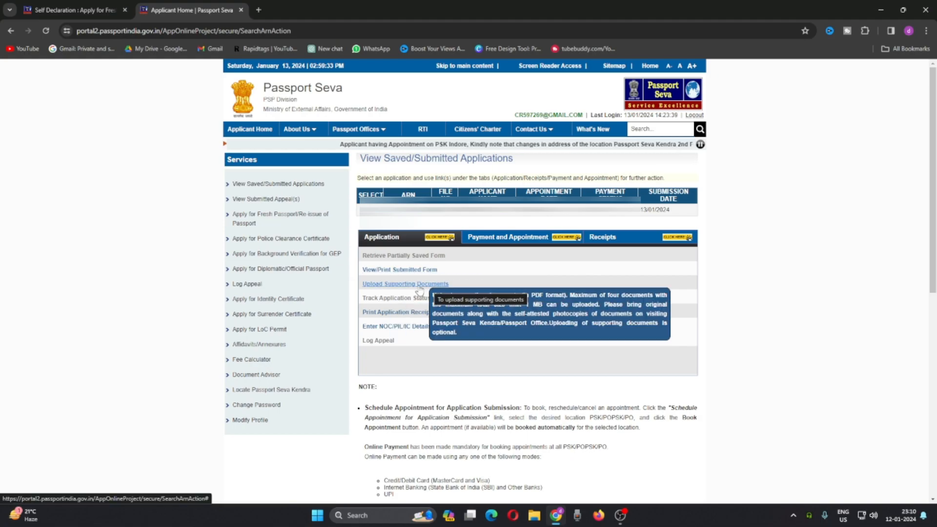
left_click(392, 285)
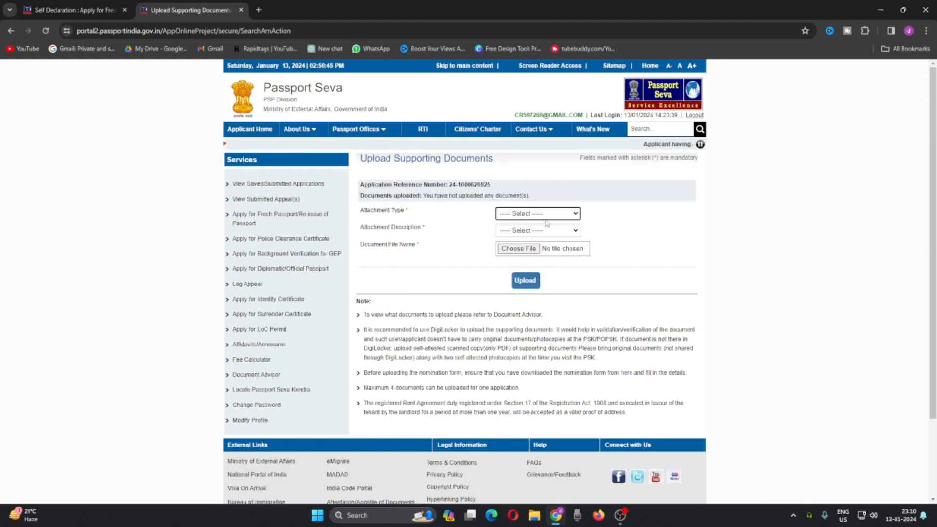
left_click(525, 217)
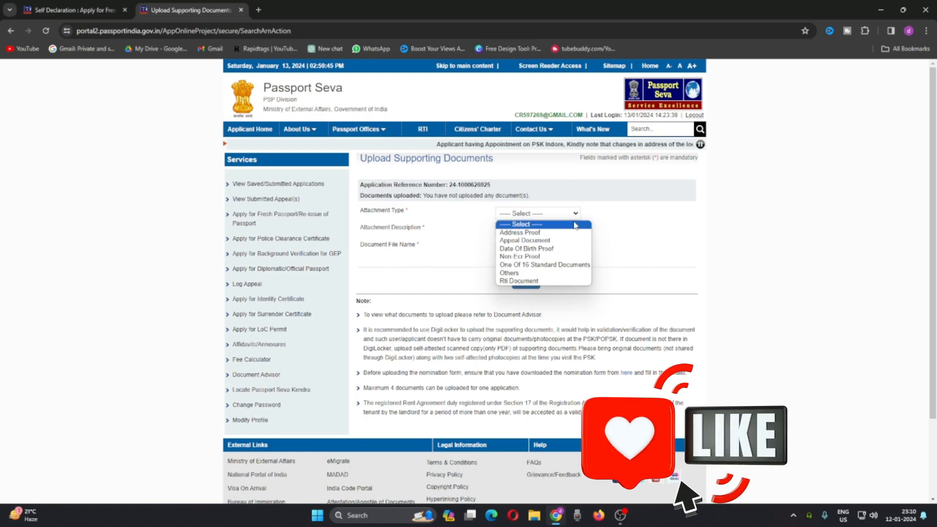
left_click(461, 245)
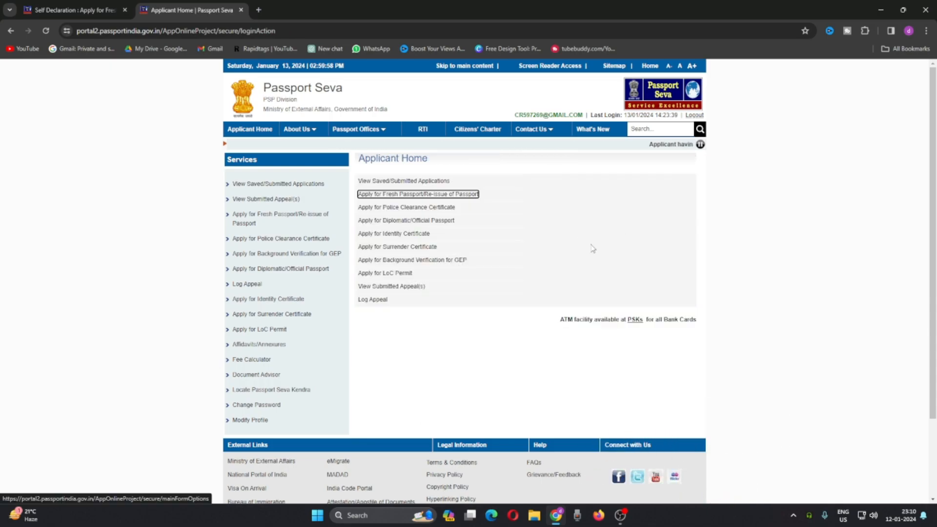